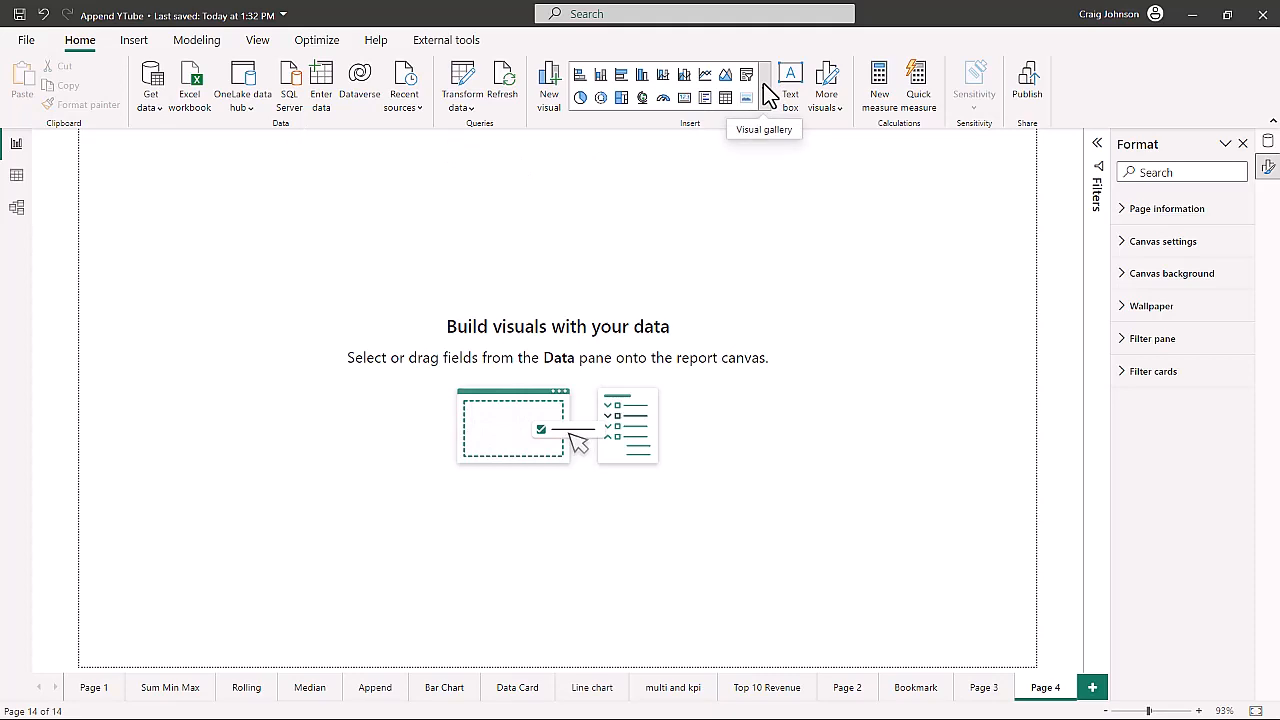
Step: Insert a new card visual on the blank Page 4 and move it toward the upper middle of the canvas
{"action": "left_click", "coordinate": [763, 83]}
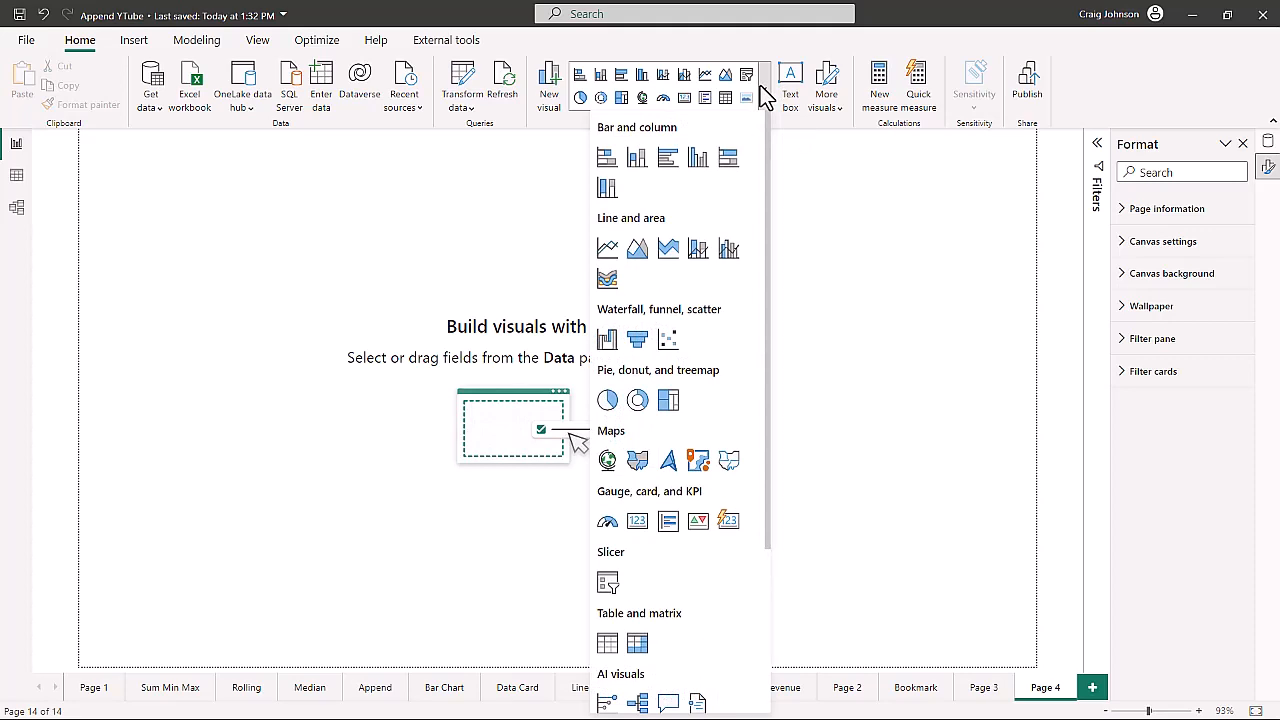
{"action": "left_click", "coordinate": [728, 521]}
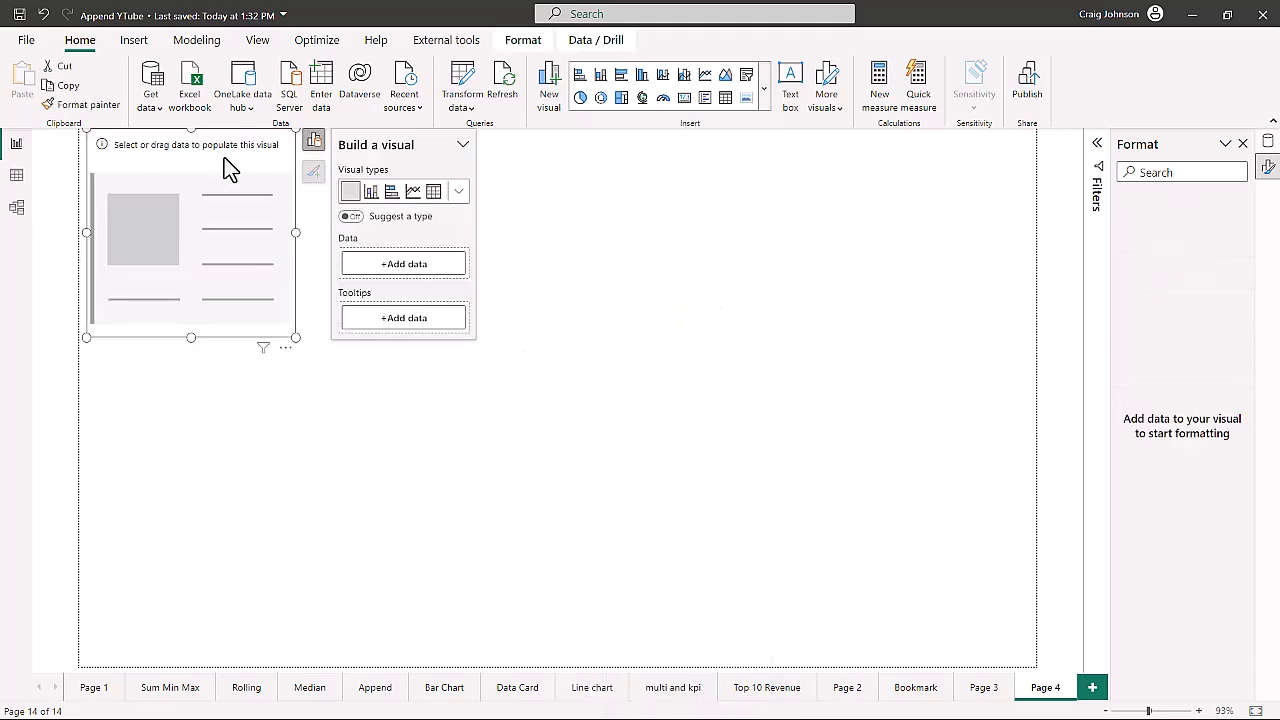
{"action": "left_click", "coordinate": [252, 162]}
{"action": "left_click_drag", "start_coordinate": [252, 165], "coordinate": [394, 230]}
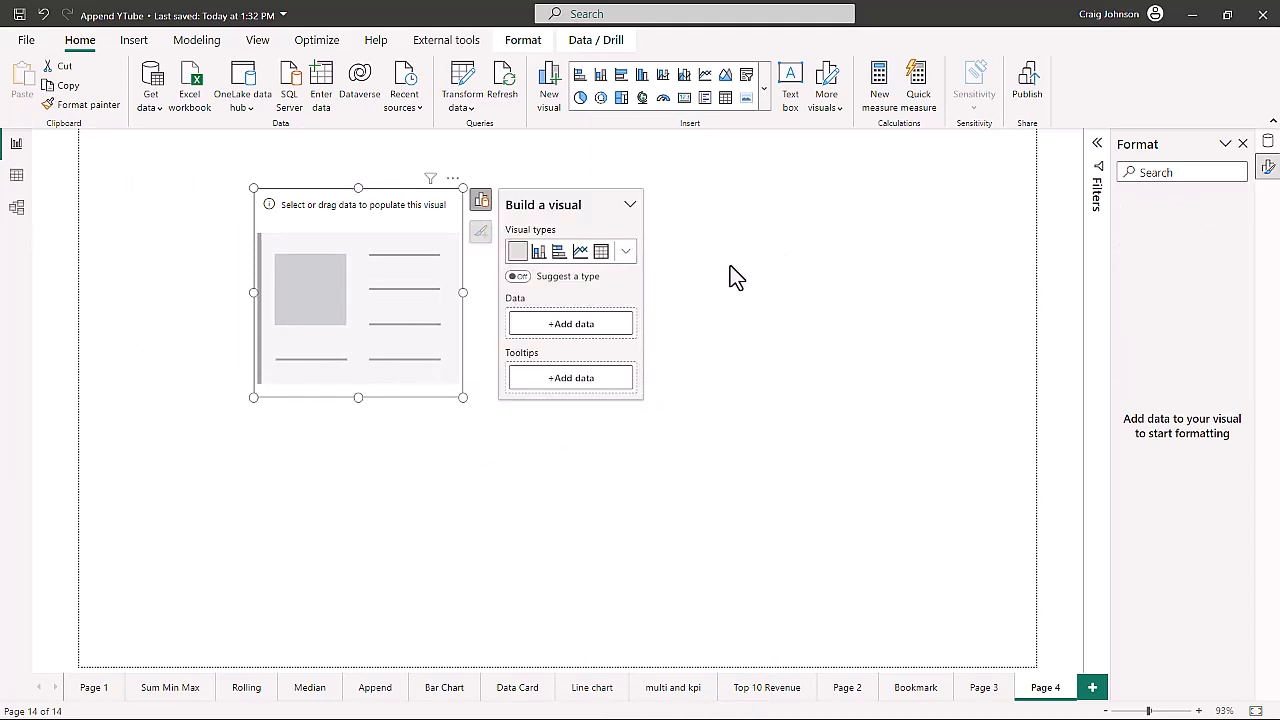
Step: Add the Total Views measure from Dax Measures to the card visual's data
{"action": "left_click", "coordinate": [570, 335]}
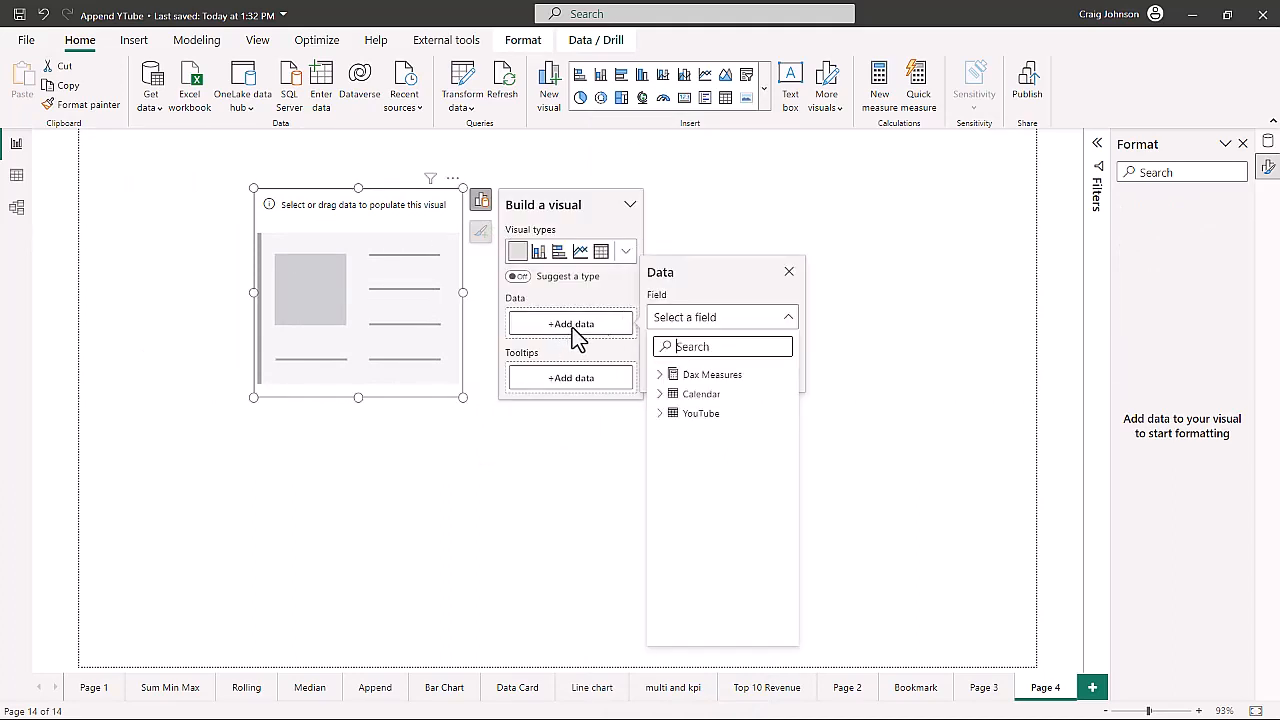
{"action": "left_click", "coordinate": [659, 375]}
{"action": "scroll", "coordinate": [735, 490], "scroll_direction": "down", "scroll_amount": 5}
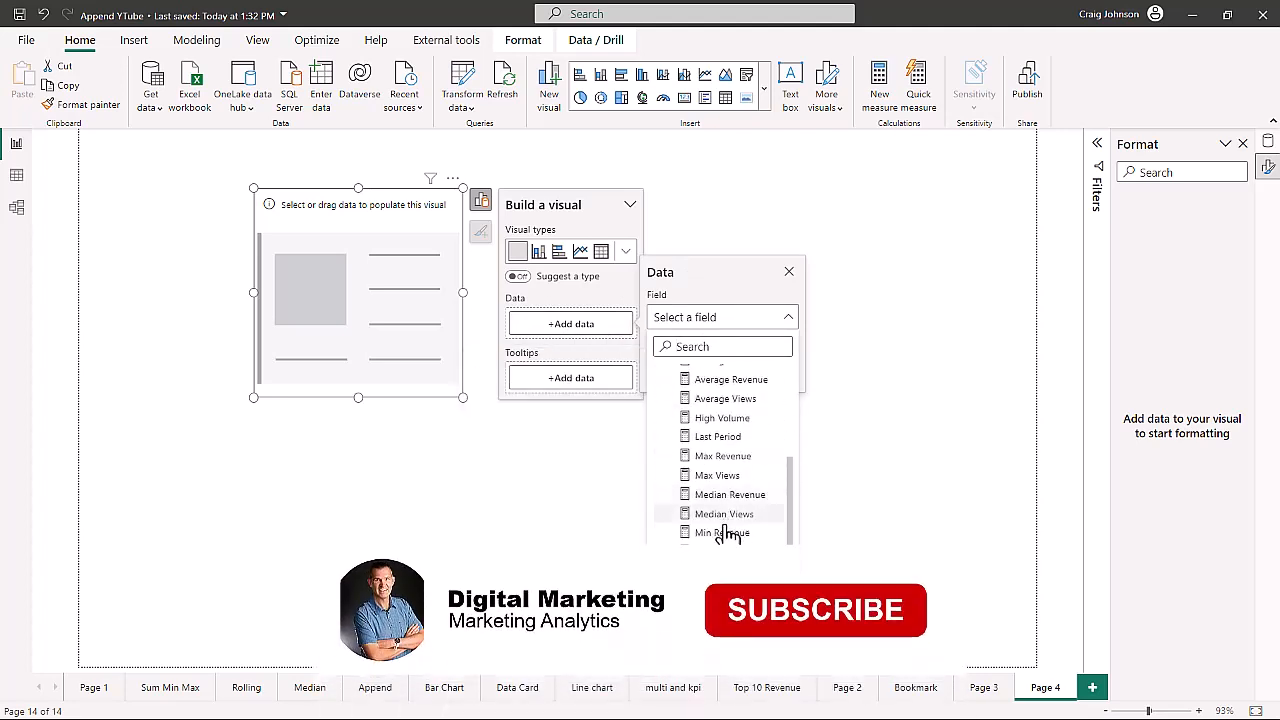
{"action": "scroll", "coordinate": [726, 535], "scroll_direction": "down", "scroll_amount": 3}
{"action": "left_click", "coordinate": [722, 532]}
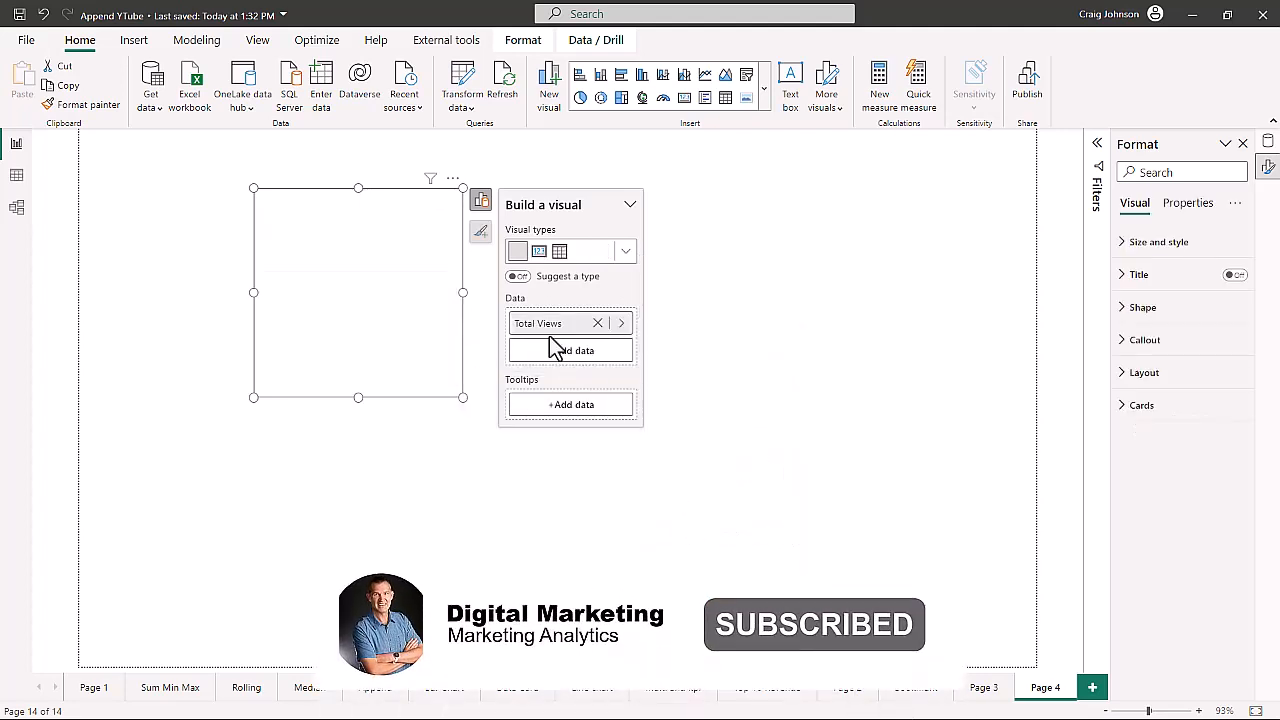
Step: Add the Total Revenue measure from Dax Measures as the card visual's second data field
{"action": "left_click", "coordinate": [568, 352]}
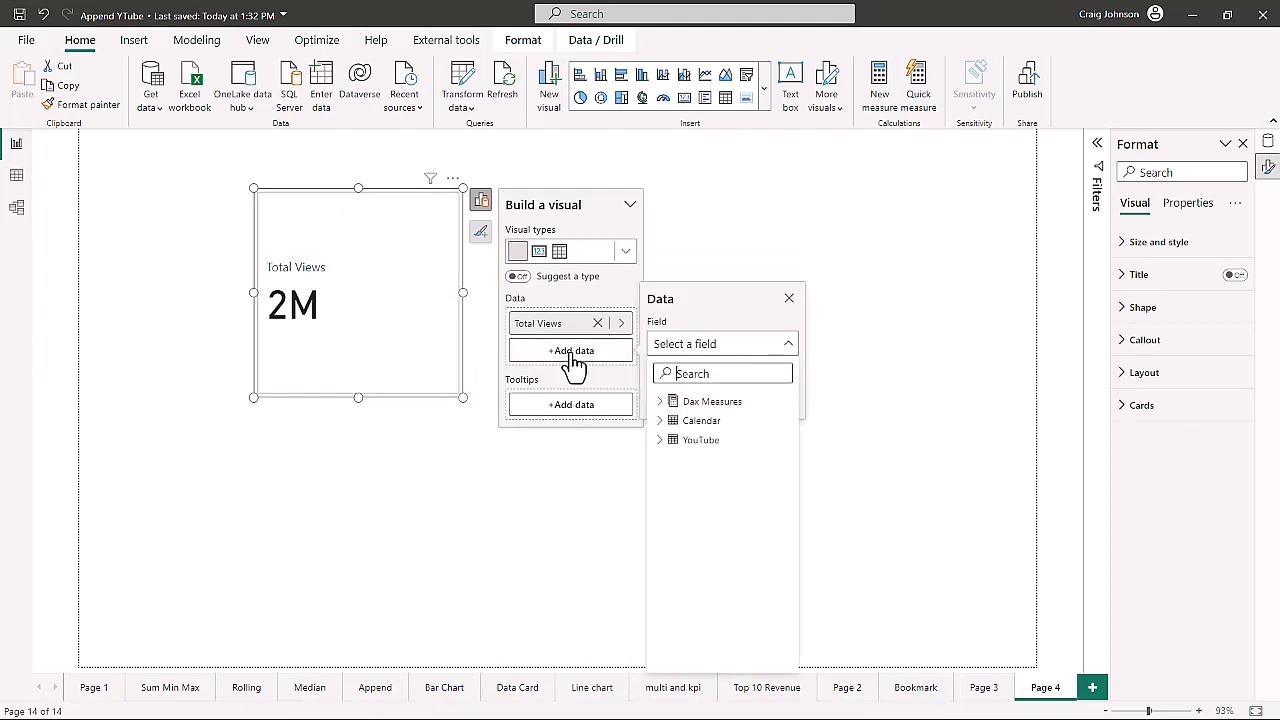
{"action": "left_click", "coordinate": [662, 401]}
{"action": "scroll", "coordinate": [720, 500], "scroll_direction": "down", "scroll_amount": 10}
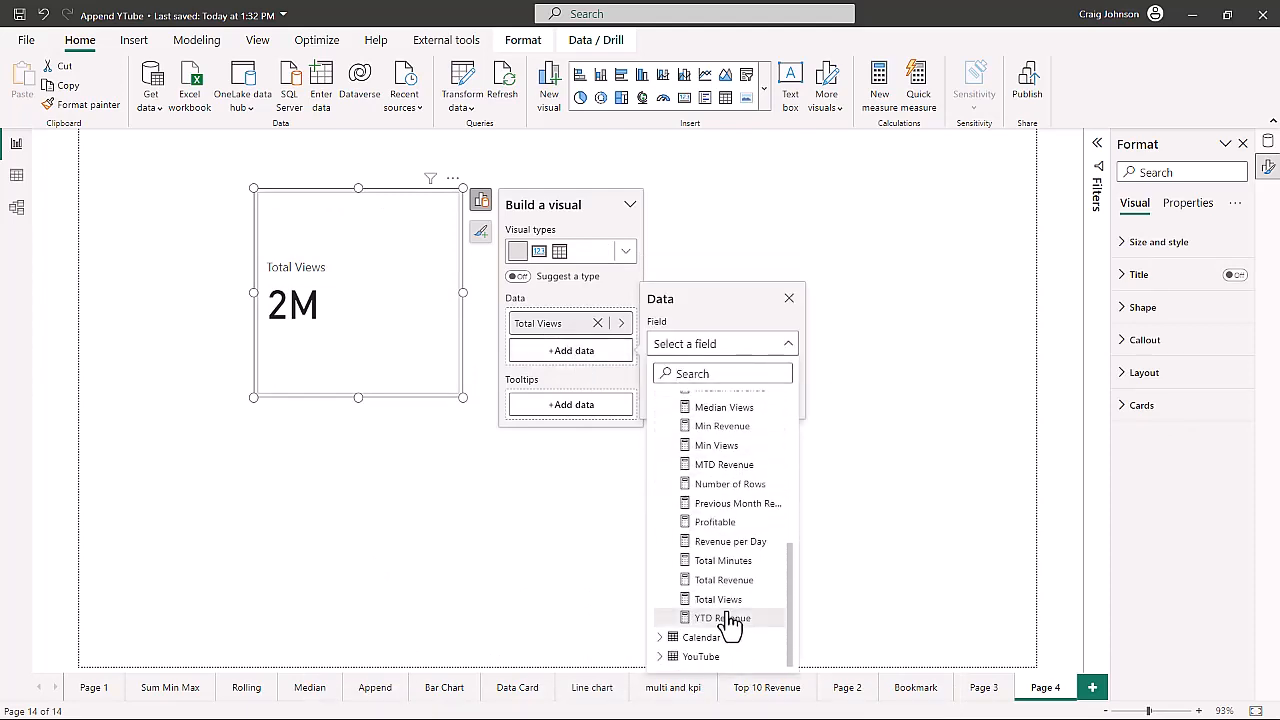
{"action": "left_click", "coordinate": [722, 580]}
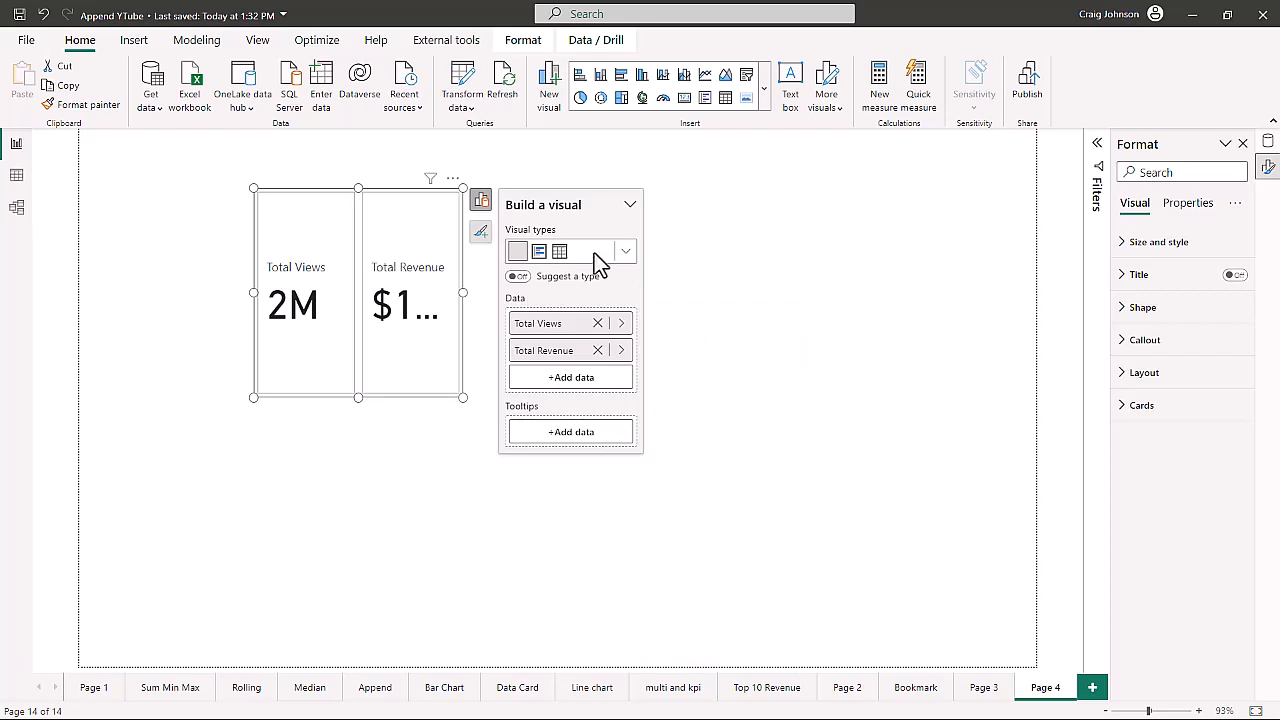
Step: Add the Total Minutes measure as the third data field and enlarge the card visual so its three cards are wider
{"action": "left_click", "coordinate": [580, 382]}
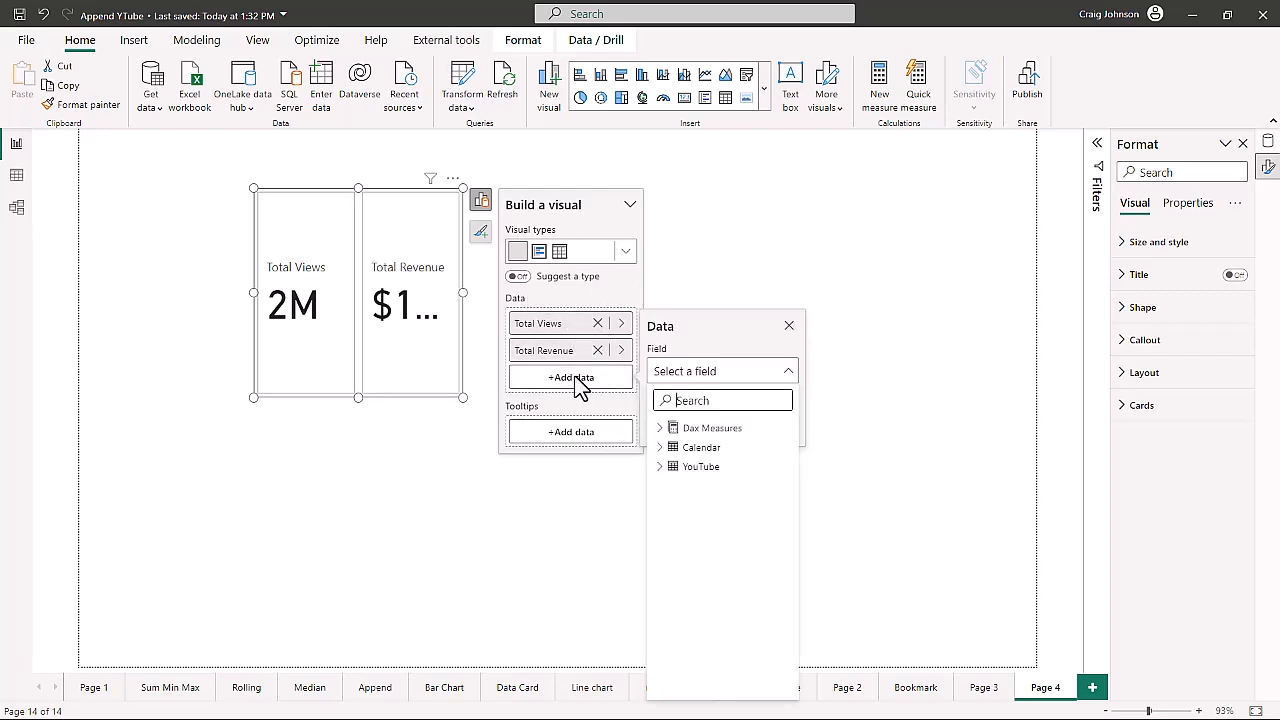
{"action": "left_click", "coordinate": [660, 428]}
{"action": "scroll", "coordinate": [736, 530], "scroll_direction": "down", "scroll_amount": 4}
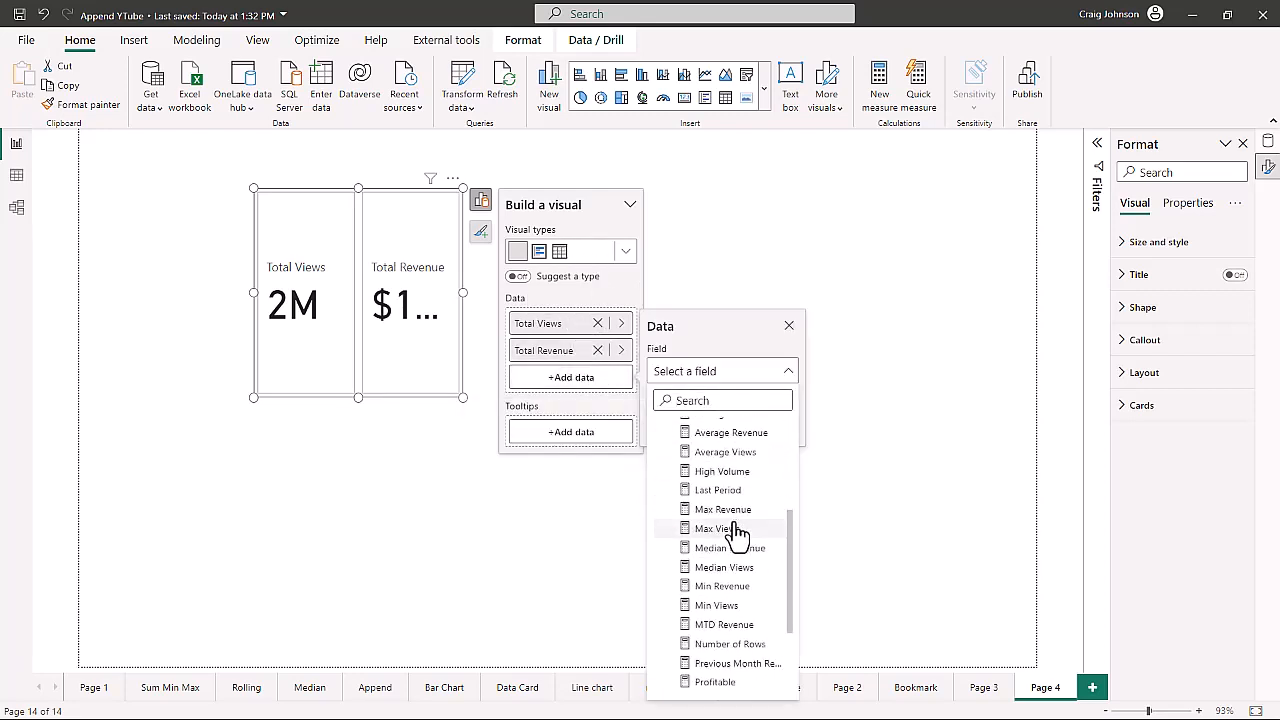
{"action": "scroll", "coordinate": [735, 533], "scroll_direction": "down", "scroll_amount": 3}
{"action": "left_click", "coordinate": [720, 601]}
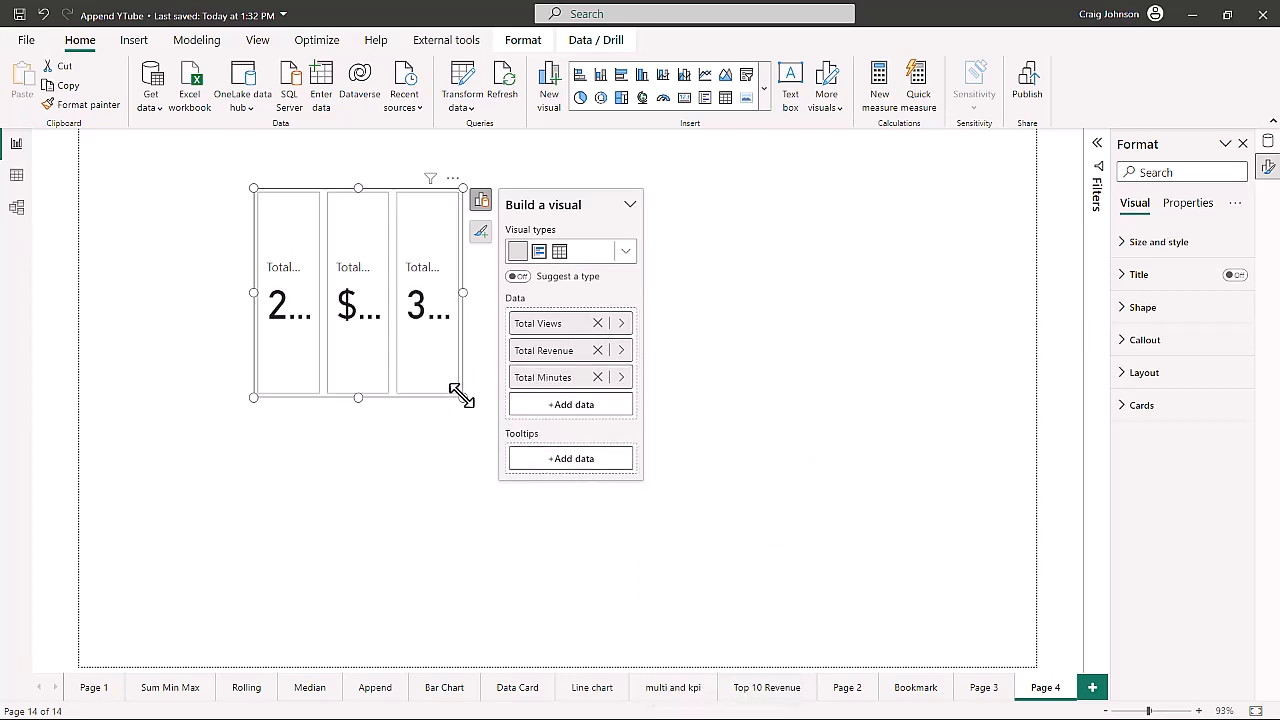
{"action": "left_click_drag", "start_coordinate": [462, 397], "coordinate": [670, 467]}
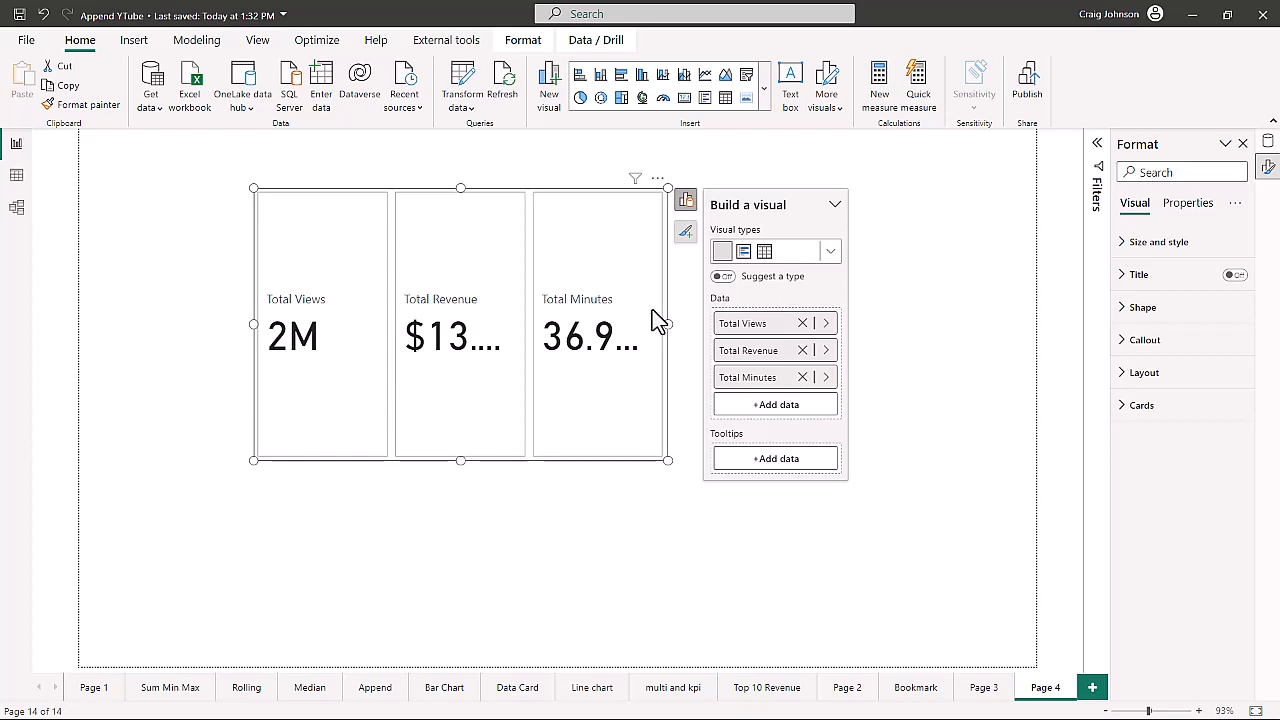
Step: Turn on the card visual's title with the text June 2023 and centre it horizontally
{"action": "left_click", "coordinate": [686, 234]}
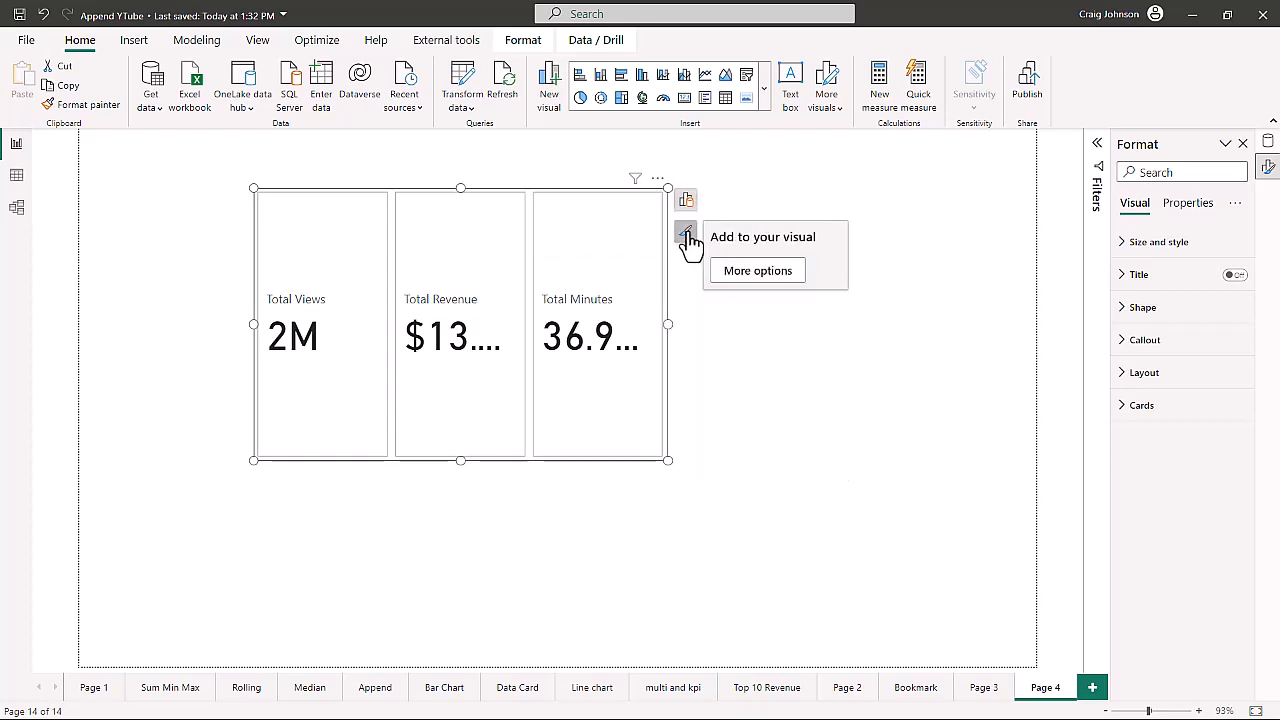
{"action": "left_click", "coordinate": [766, 278]}
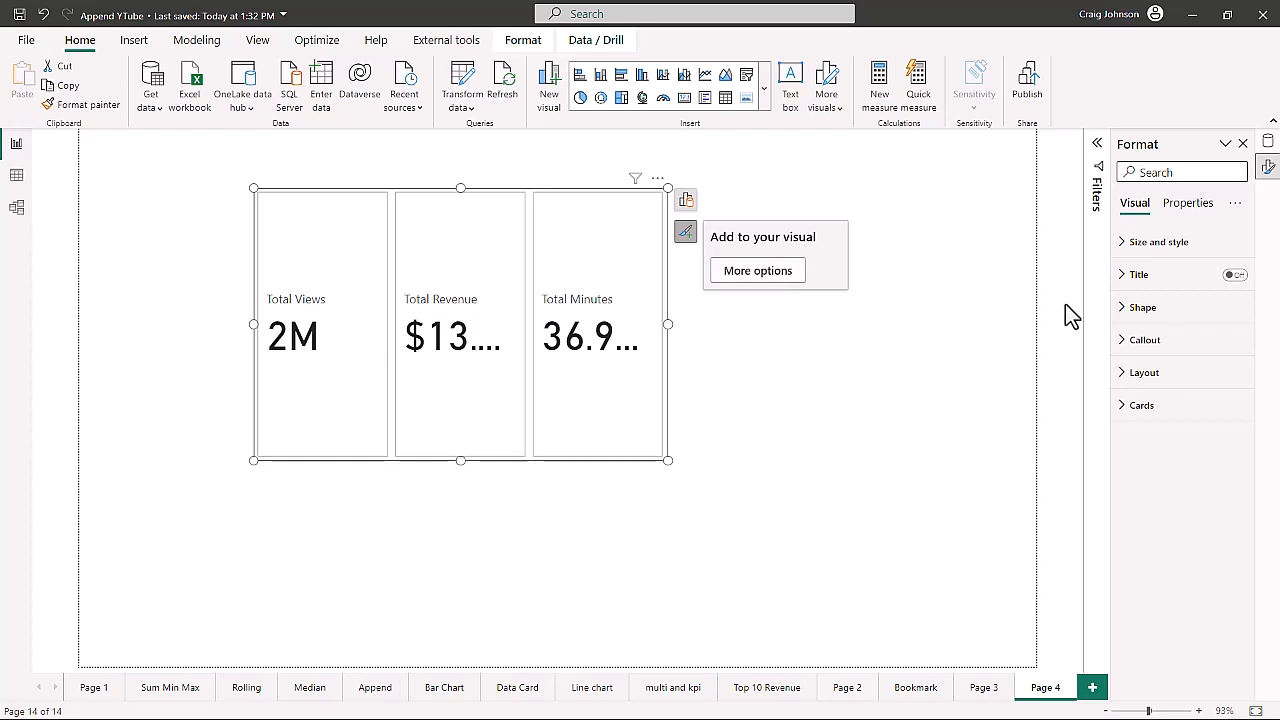
{"action": "left_click", "coordinate": [1120, 280]}
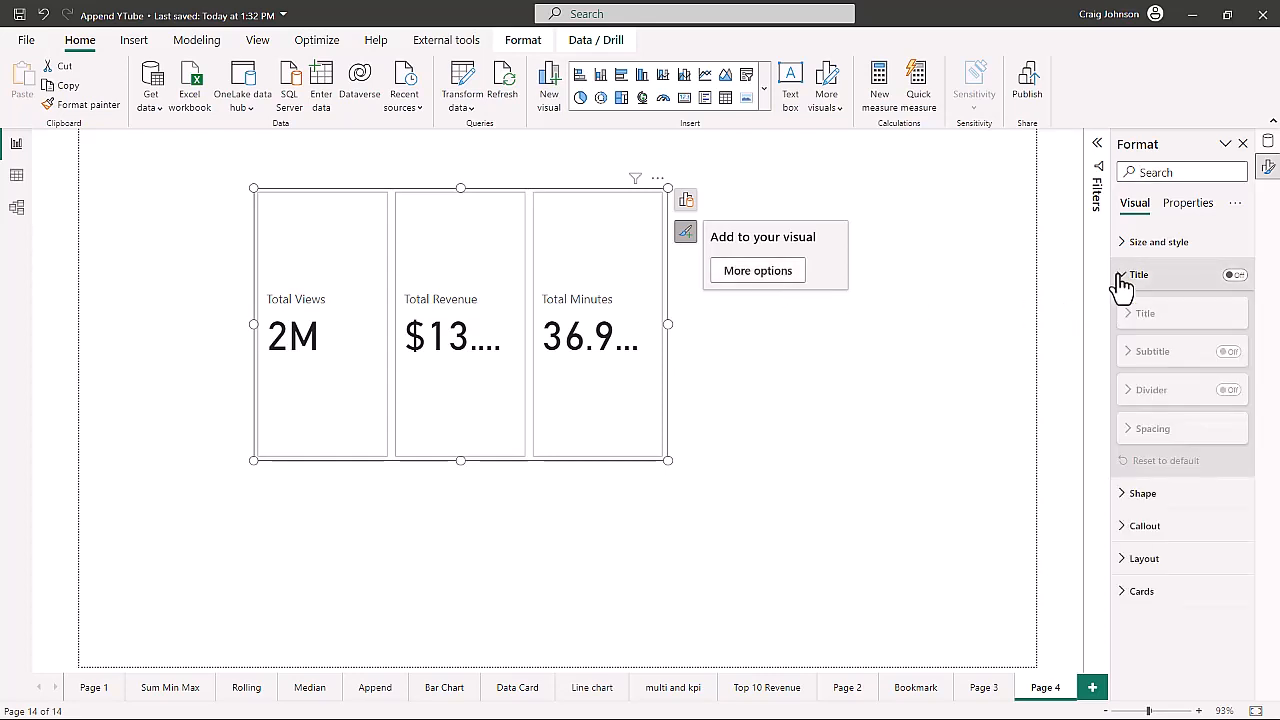
{"action": "left_click", "coordinate": [1237, 276]}
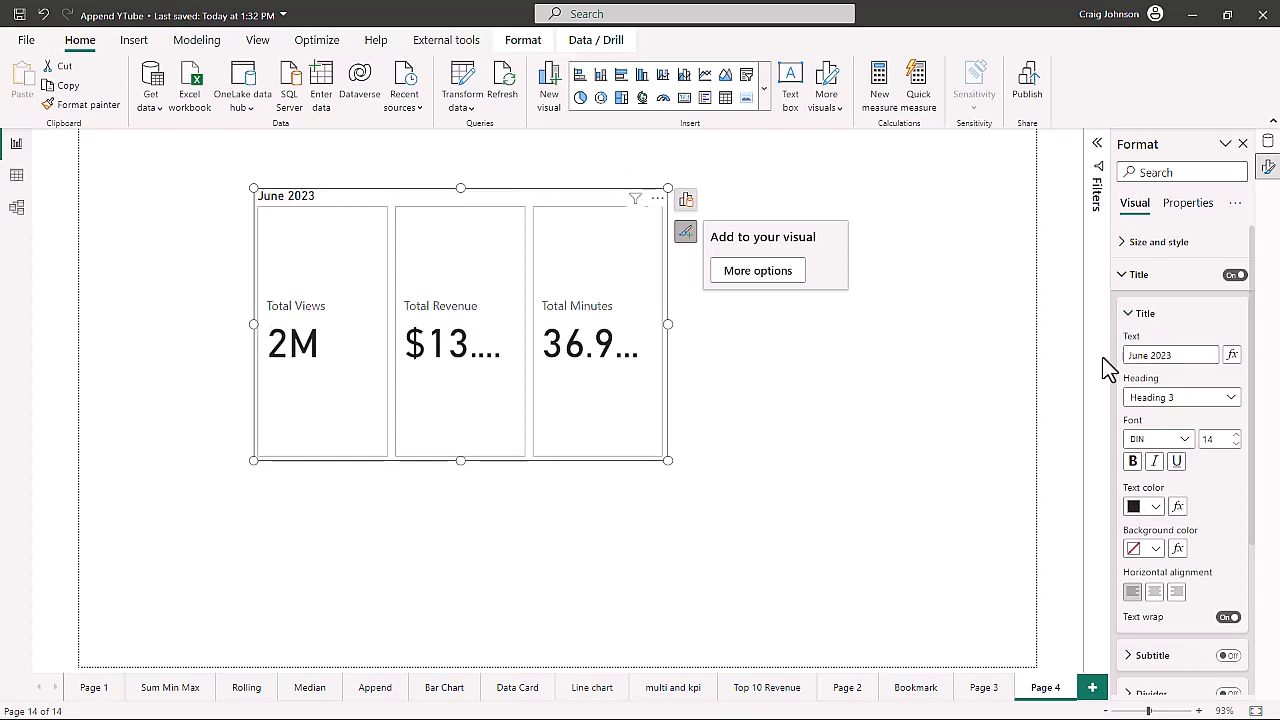
{"action": "left_click", "coordinate": [1155, 594]}
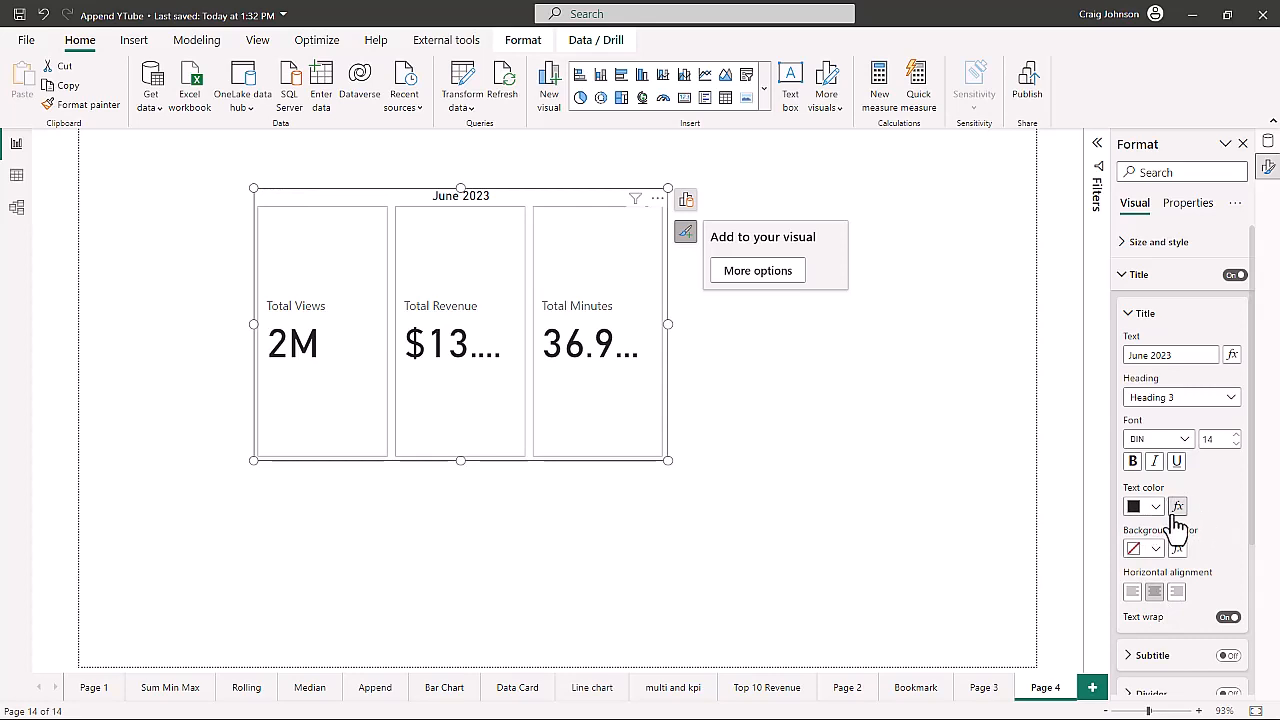
Step: Turn off the card visual's title and collapse its title settings
{"action": "scroll", "coordinate": [1220, 535], "scroll_direction": "down", "scroll_amount": 2}
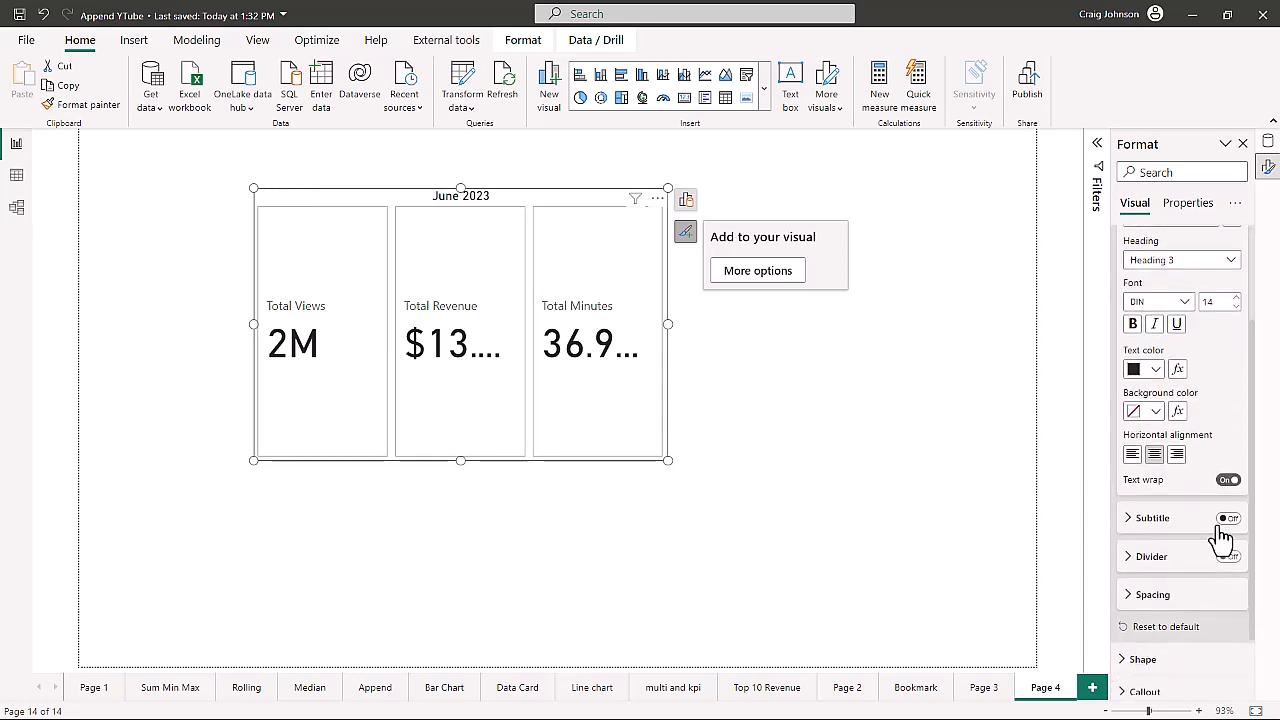
{"action": "scroll", "coordinate": [1220, 535], "scroll_direction": "up", "scroll_amount": 2}
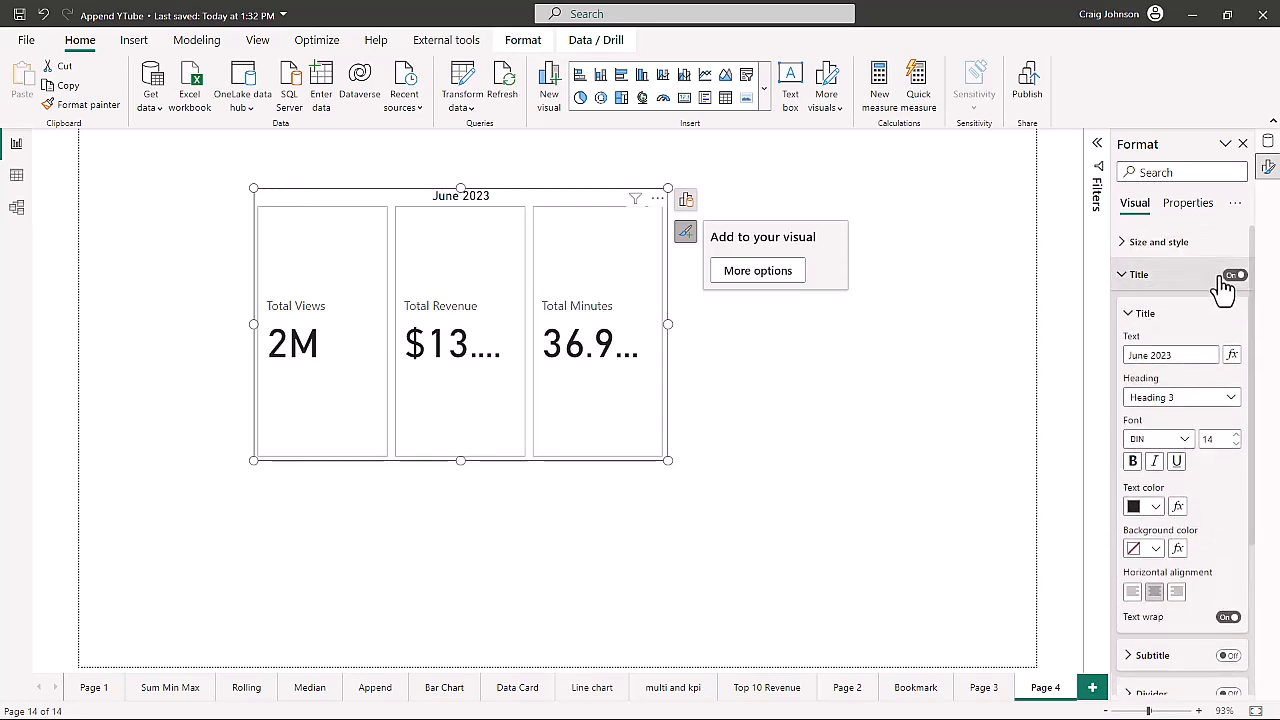
{"action": "left_click", "coordinate": [1236, 276]}
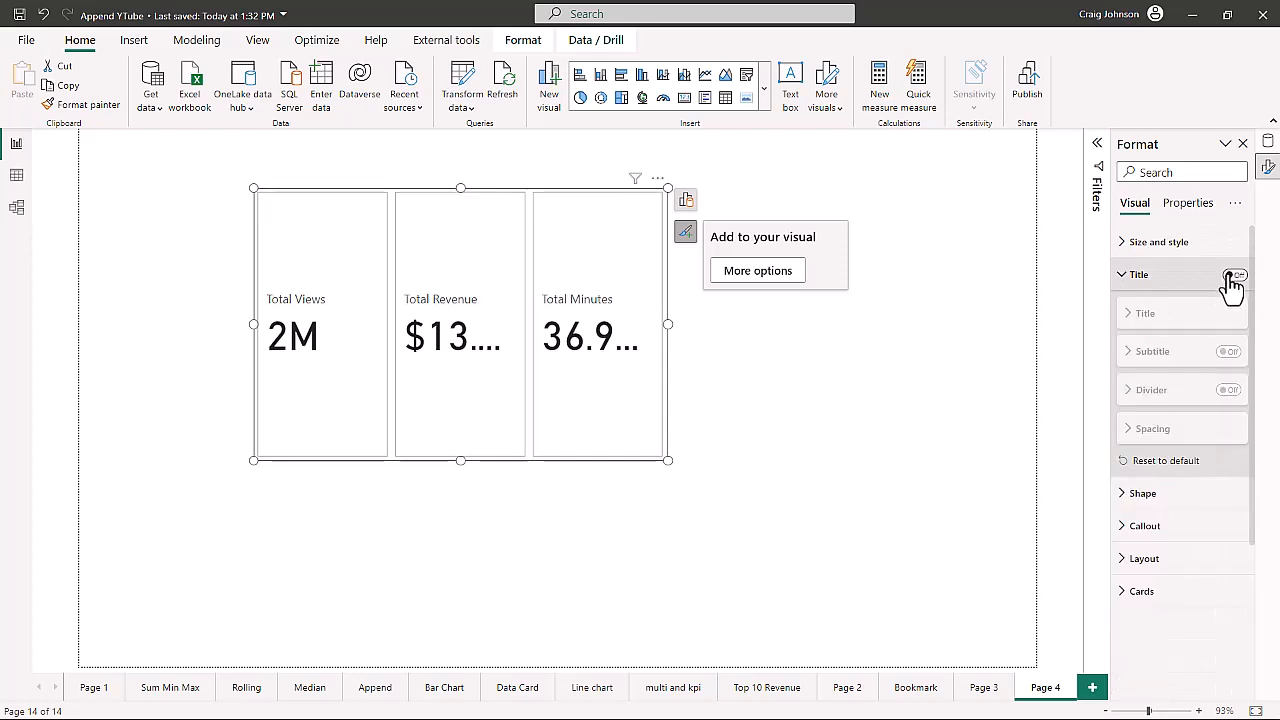
{"action": "left_click", "coordinate": [1123, 277]}
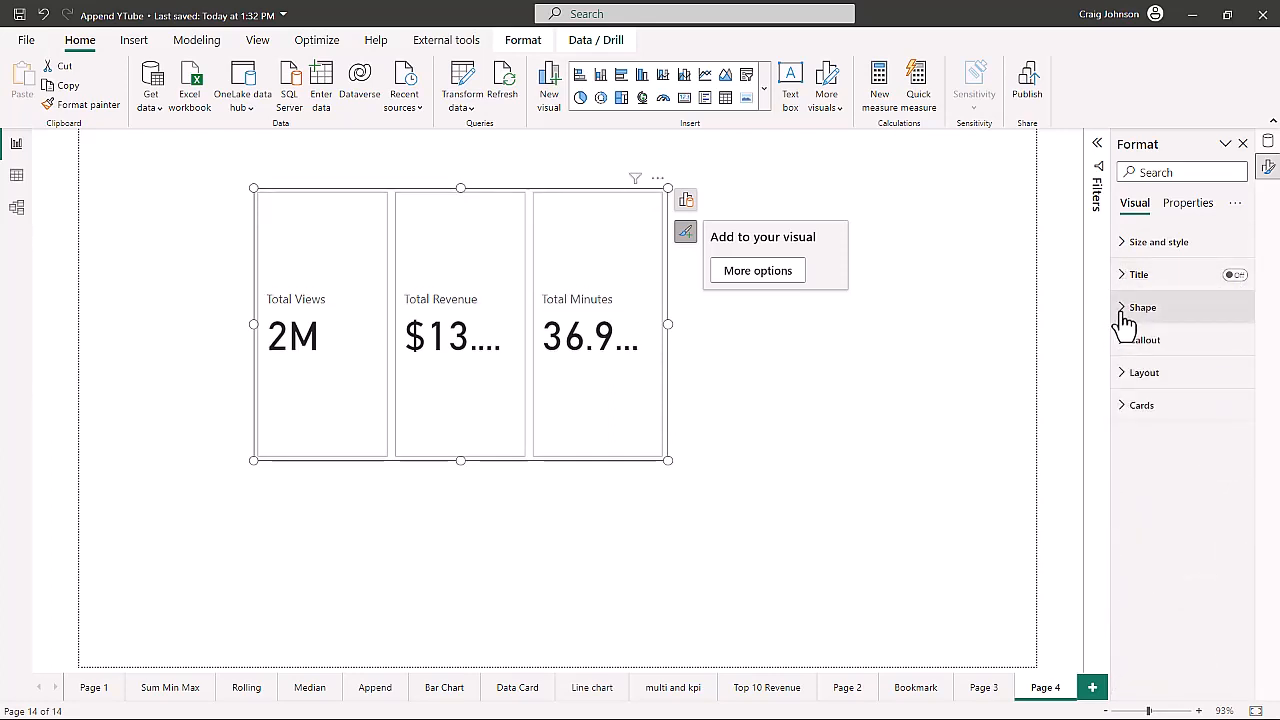
Step: Try the Rounded Rectangle shape on the cards, and set the shape to Snipped tab, both top
{"action": "left_click", "coordinate": [1125, 310]}
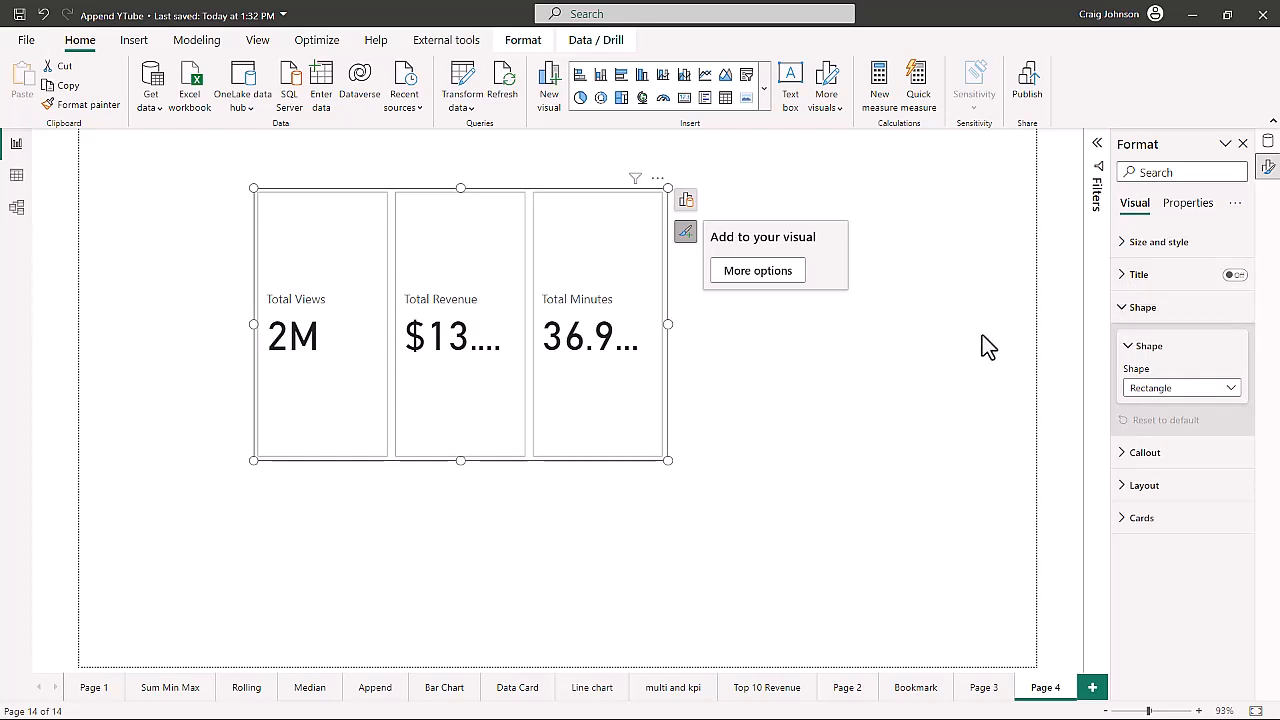
{"action": "left_click", "coordinate": [1231, 391]}
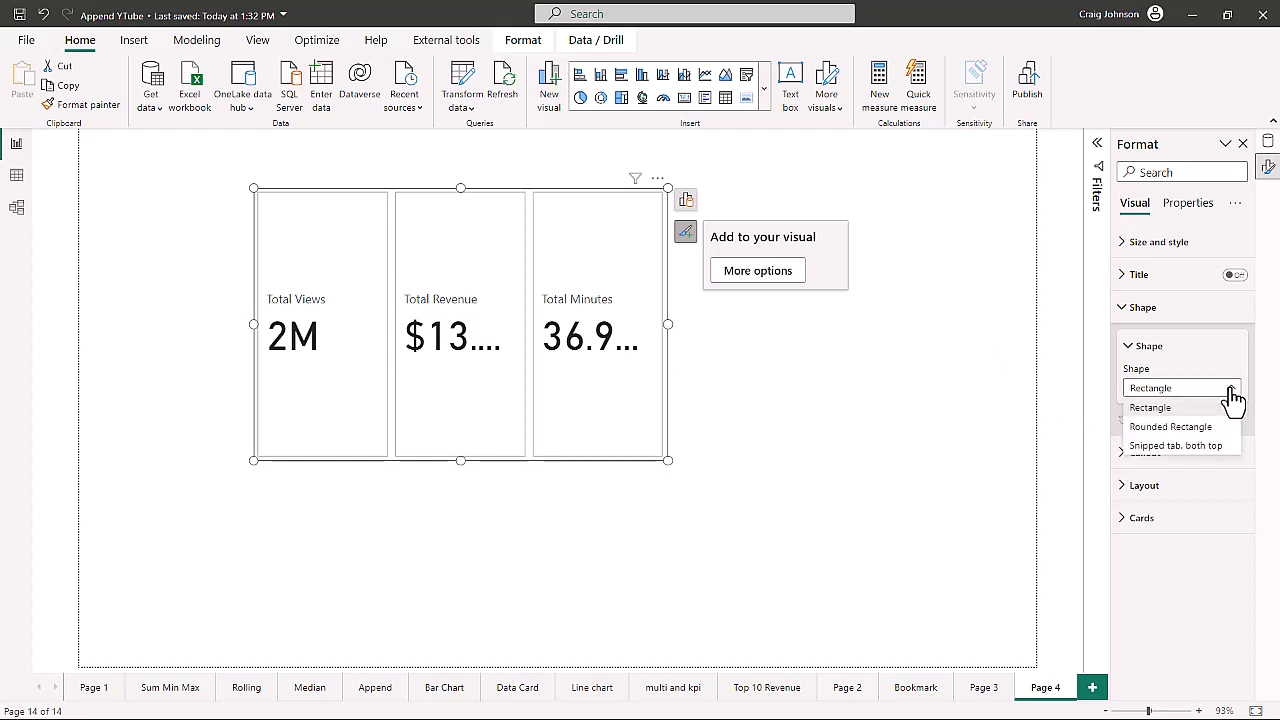
{"action": "left_click", "coordinate": [1177, 427]}
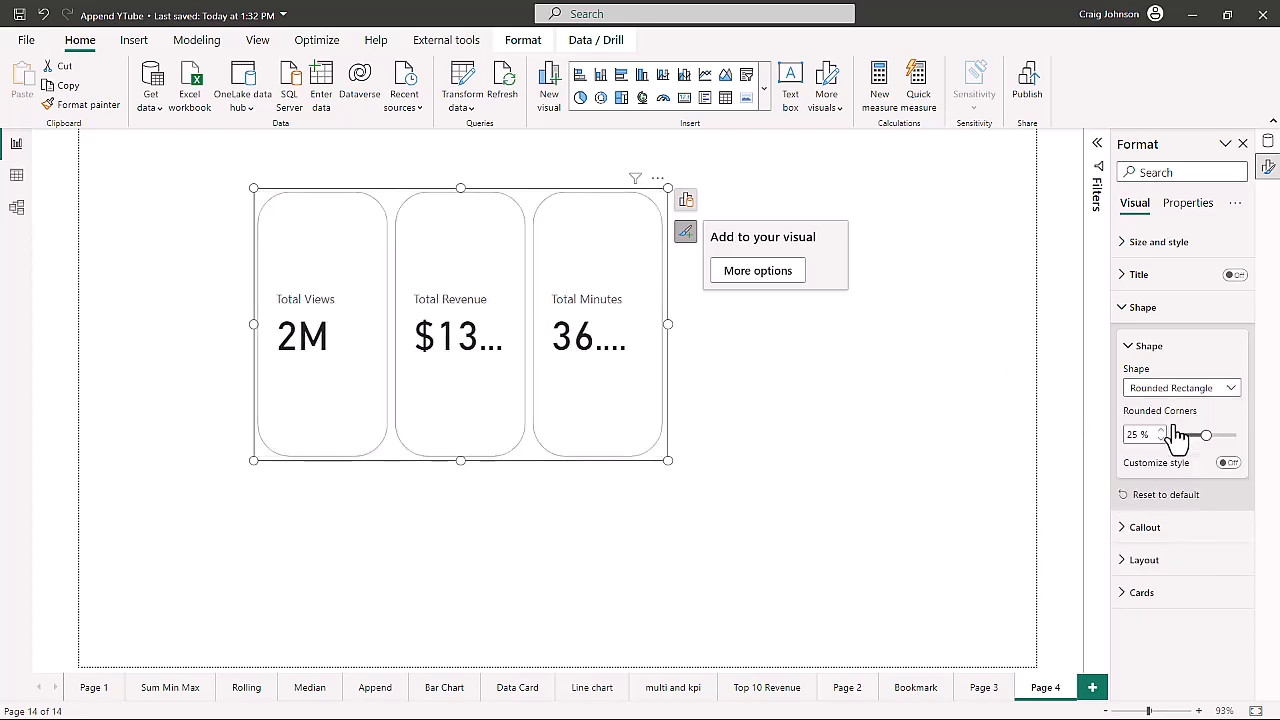
{"action": "left_click", "coordinate": [1229, 391]}
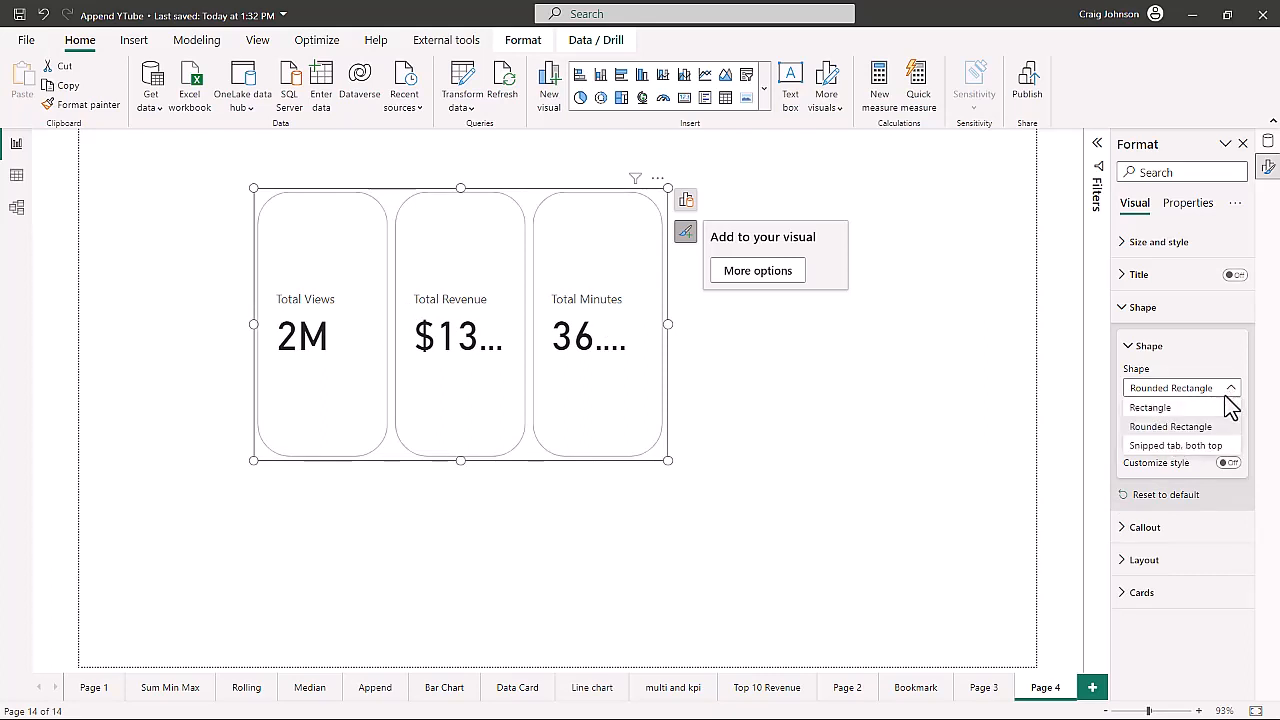
{"action": "left_click", "coordinate": [1172, 446]}
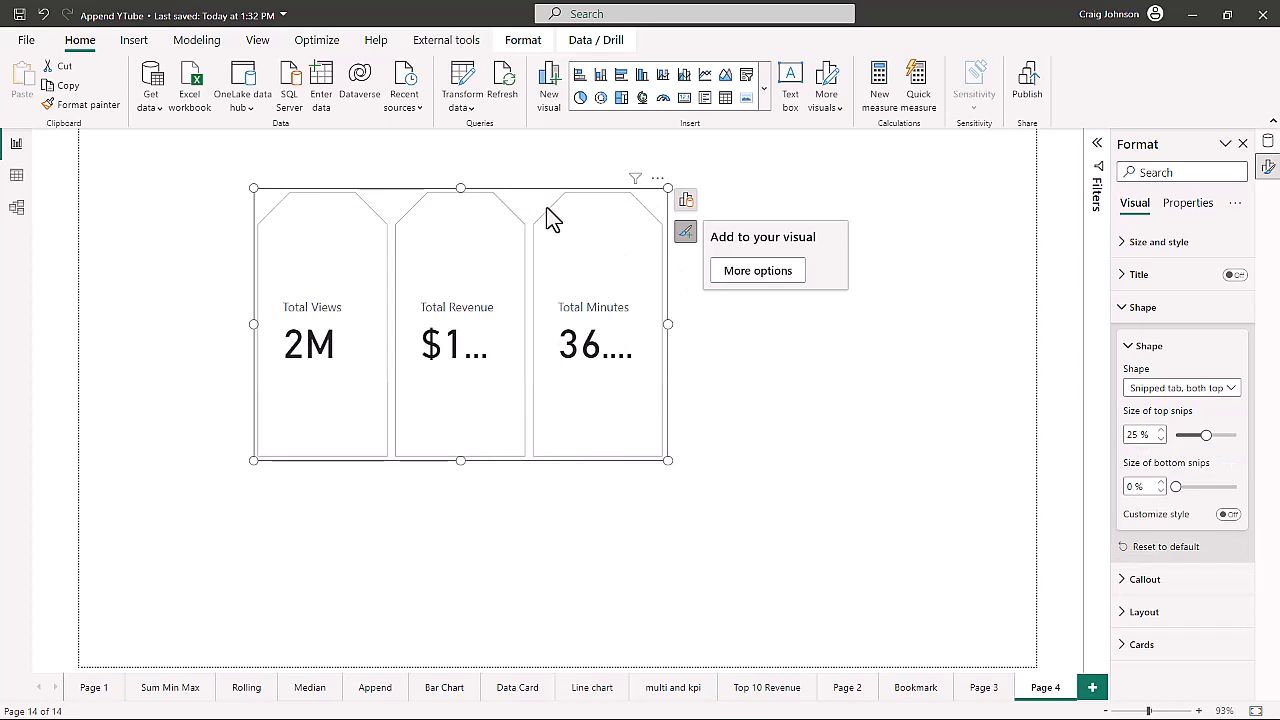
Step: Move the card visual up and shrink it, and place a duplicate of it directly below
{"action": "left_click_drag", "start_coordinate": [543, 209], "coordinate": [496, 159]}
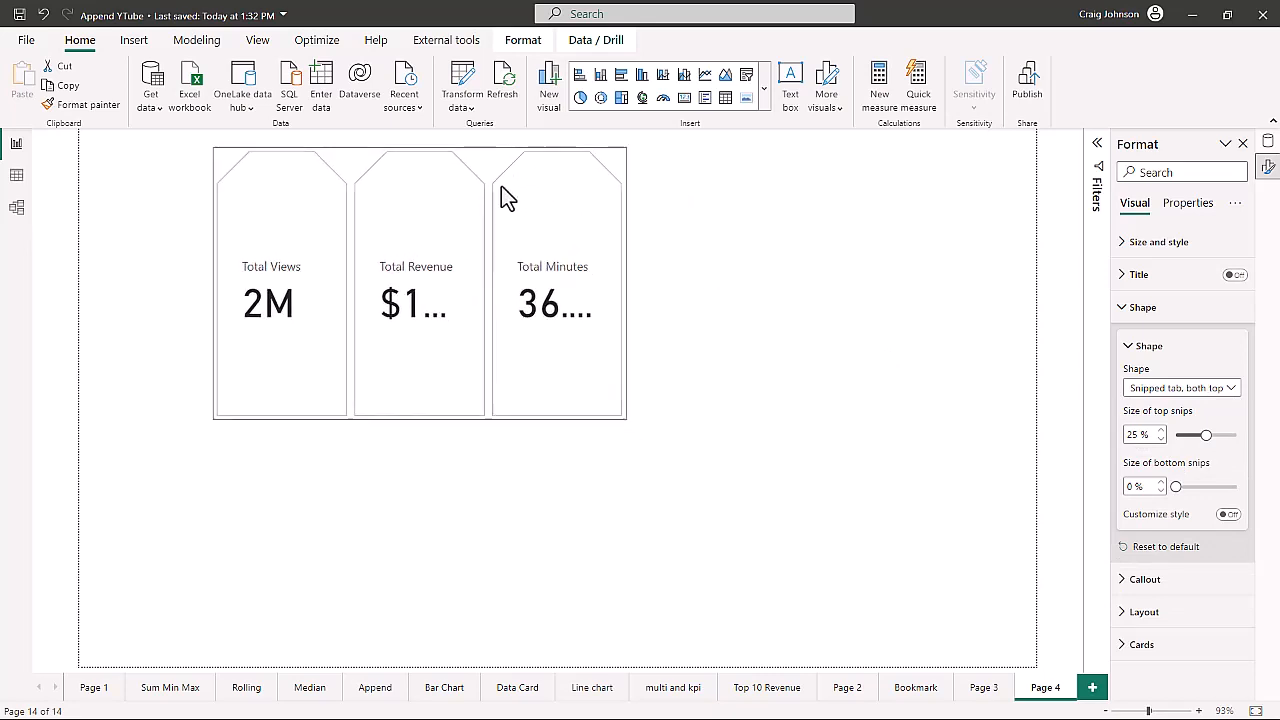
{"action": "left_click_drag", "start_coordinate": [627, 419], "coordinate": [607, 355]}
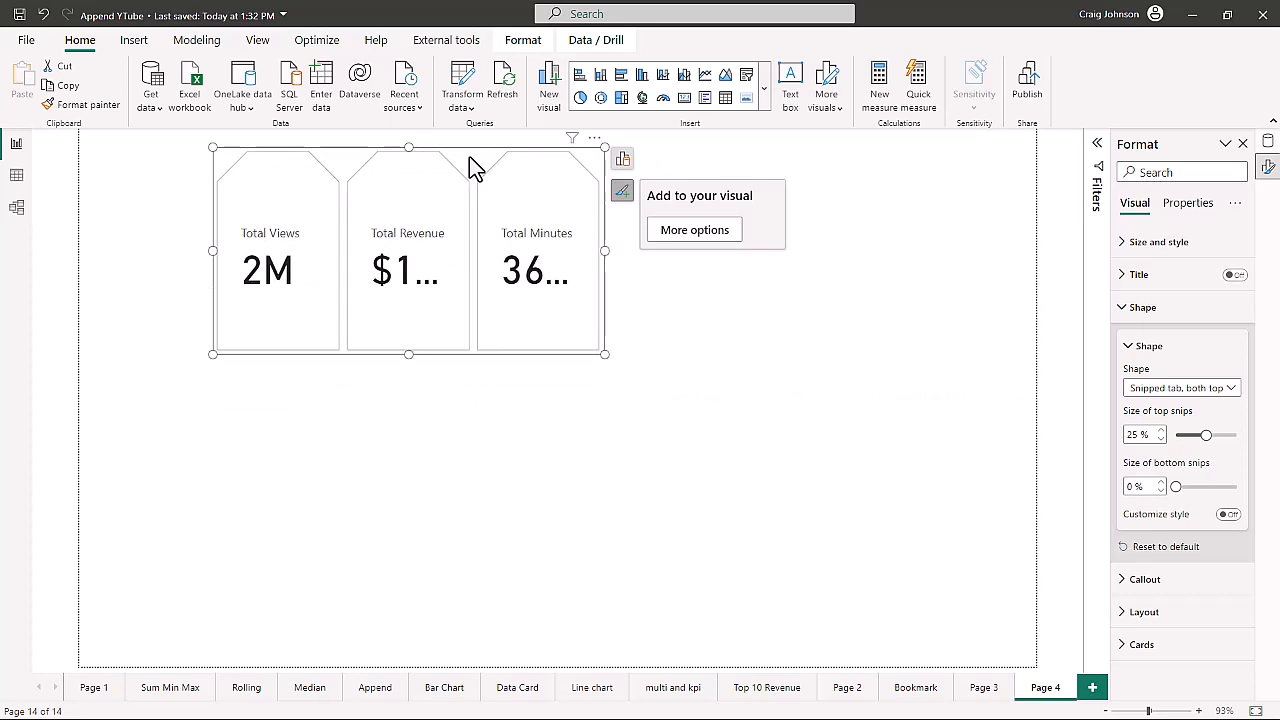
{"action": "key", "text": "ctrl+c"}
{"action": "key", "text": "ctrl+v"}
{"action": "left_click_drag", "start_coordinate": [600, 177], "coordinate": [603, 421]}
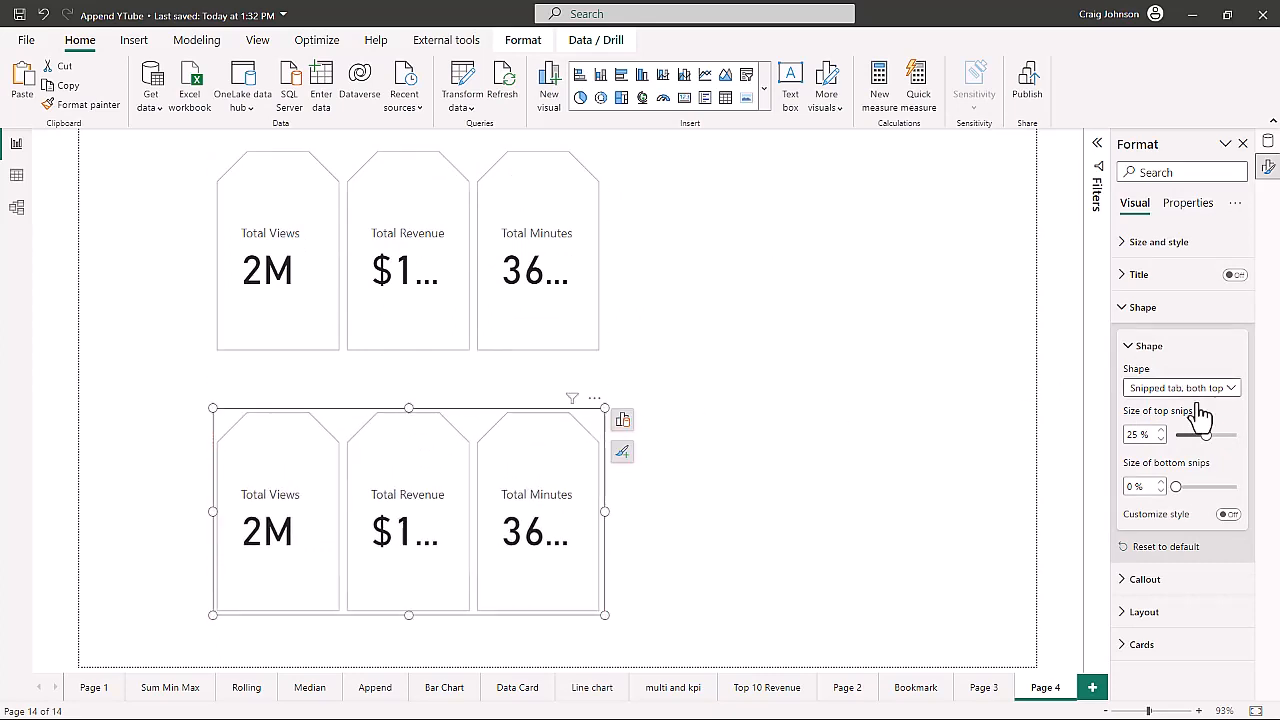
Step: Set the duplicate visual's card shape to Rounded Rectangle with 30% rounded corners
{"action": "left_click", "coordinate": [1230, 389]}
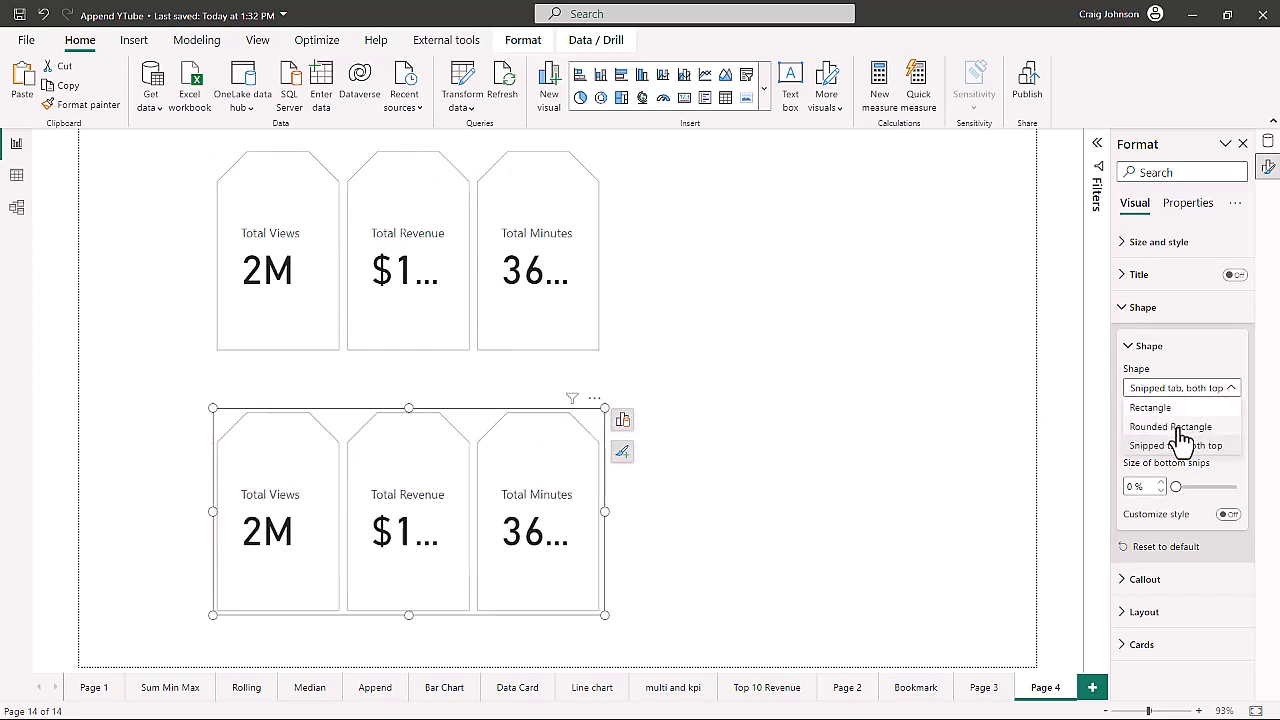
{"action": "left_click", "coordinate": [1181, 428]}
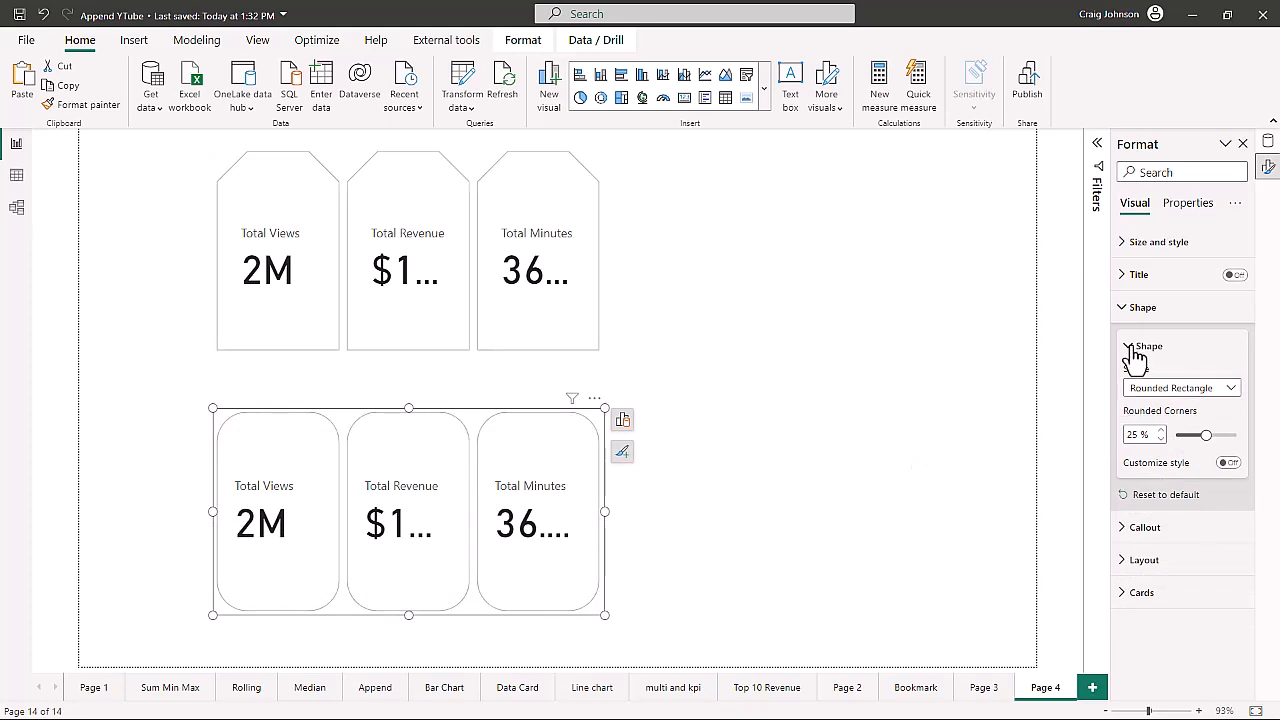
{"action": "left_click", "coordinate": [1163, 432]}
{"action": "left_click", "coordinate": [1163, 432]}
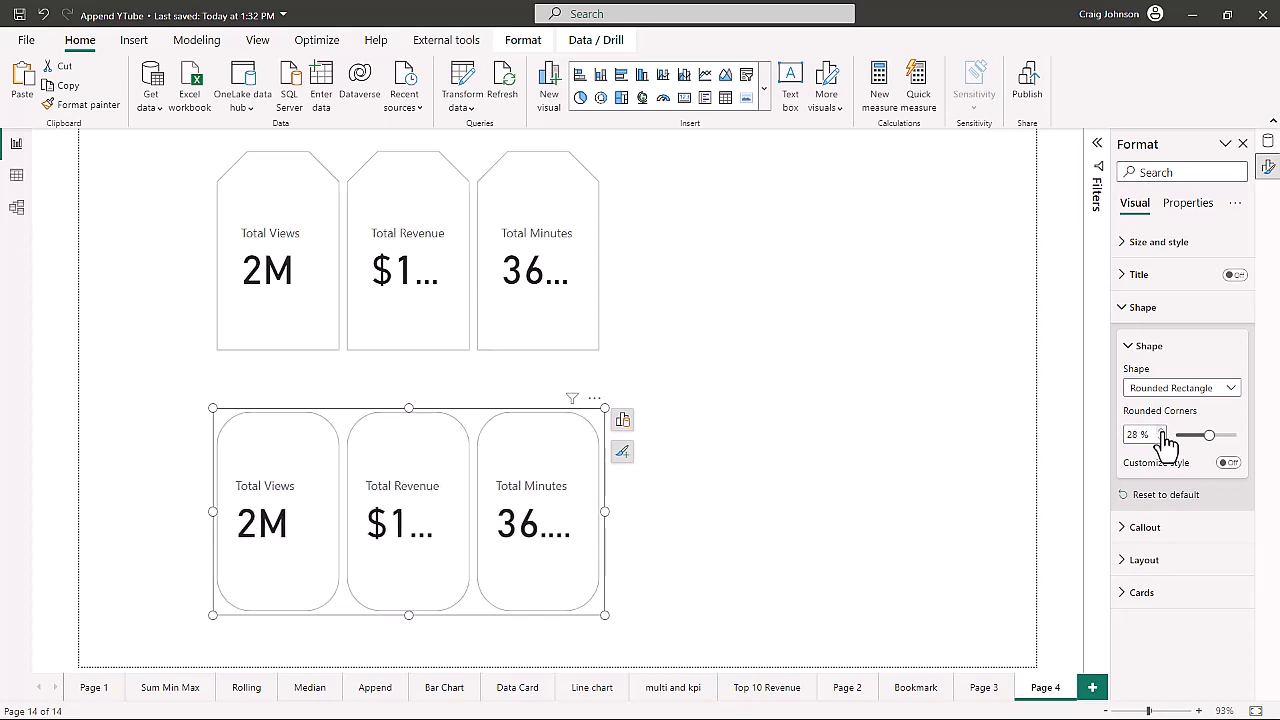
{"action": "left_click", "coordinate": [1163, 432]}
{"action": "left_click", "coordinate": [1163, 432]}
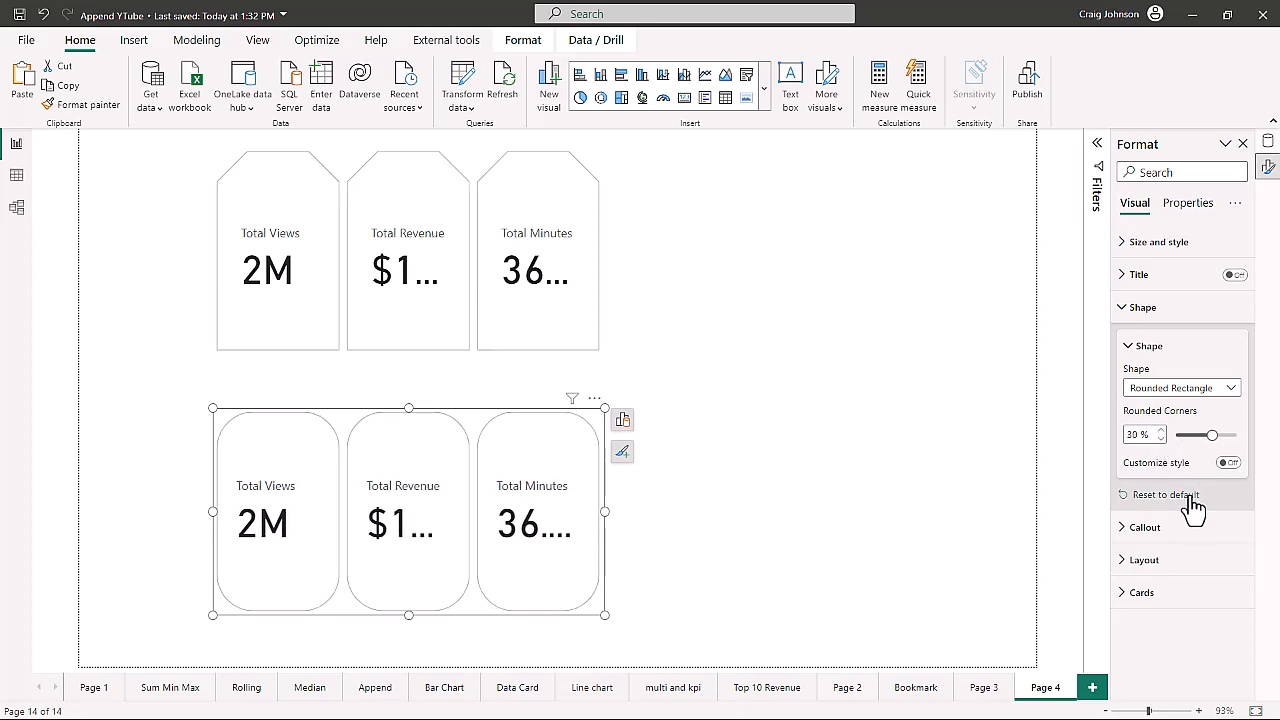
Step: Customize the lower card visual's corners individually, set the bottom left corner to 5%, and collapse the shape settings
{"action": "left_click", "coordinate": [1228, 463]}
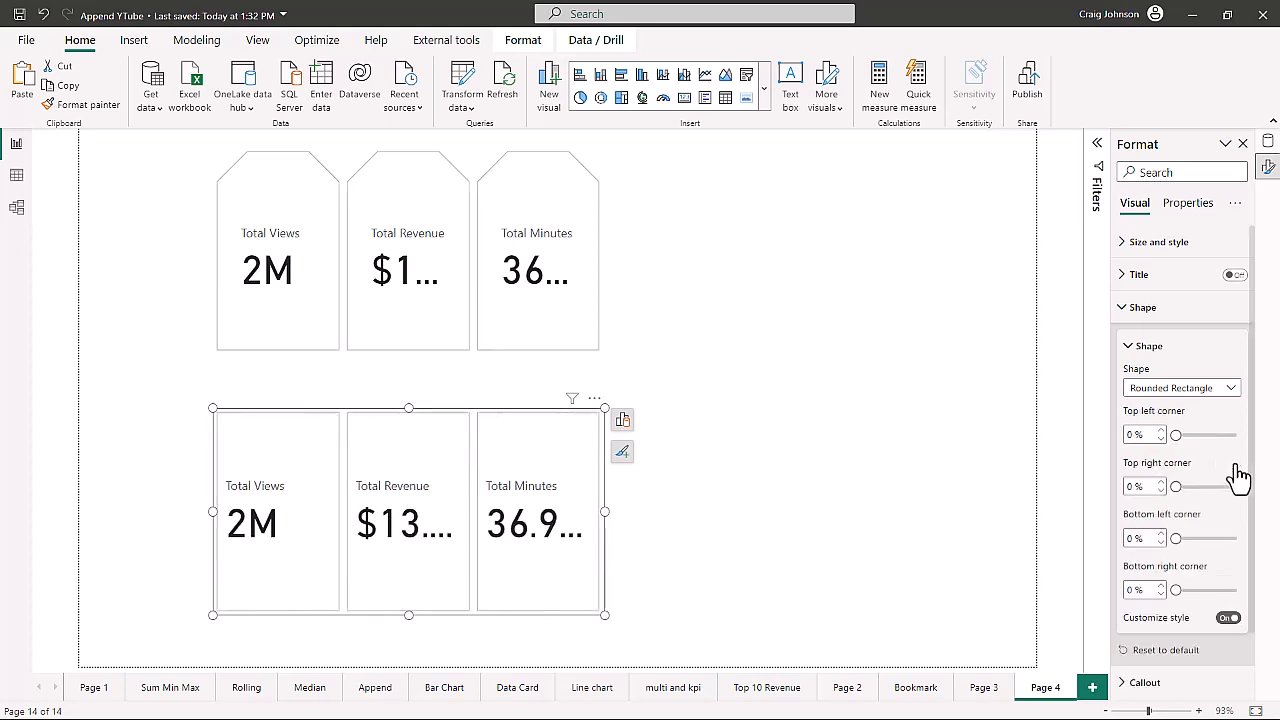
{"action": "left_click", "coordinate": [1160, 535]}
{"action": "left_click", "coordinate": [1160, 535]}
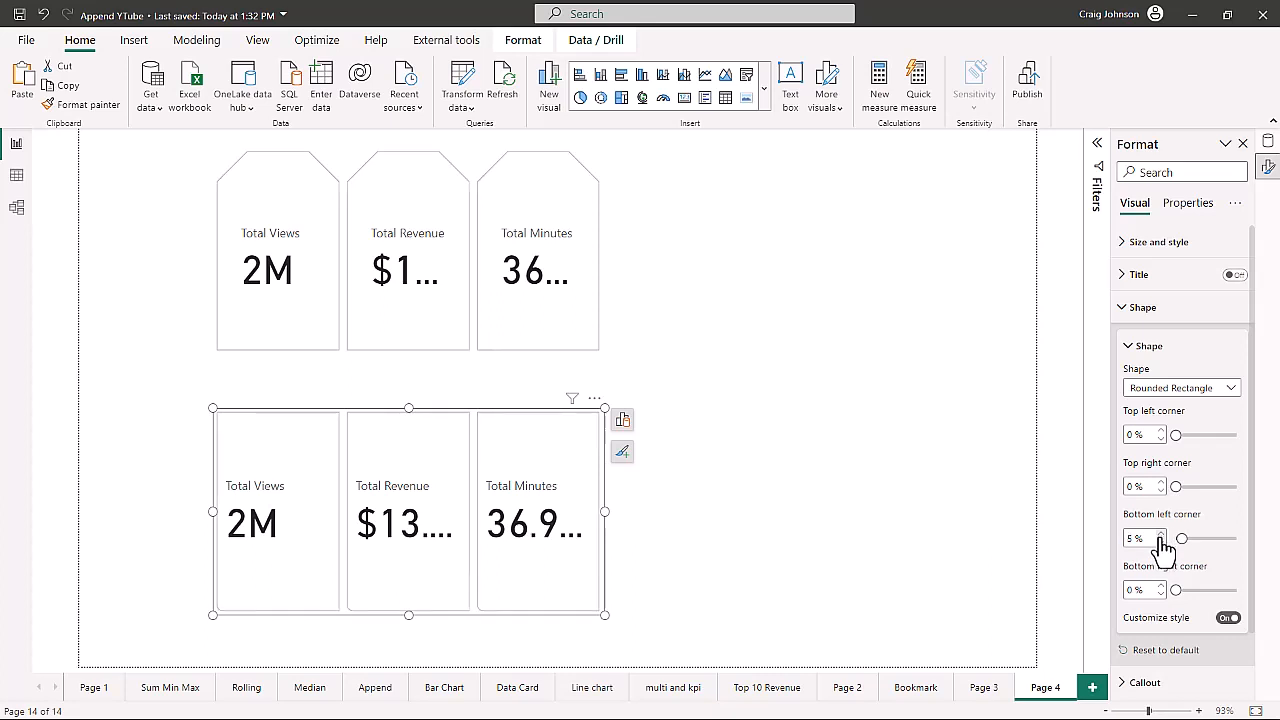
{"action": "scroll", "coordinate": [1160, 538], "scroll_direction": "down", "scroll_amount": 1}
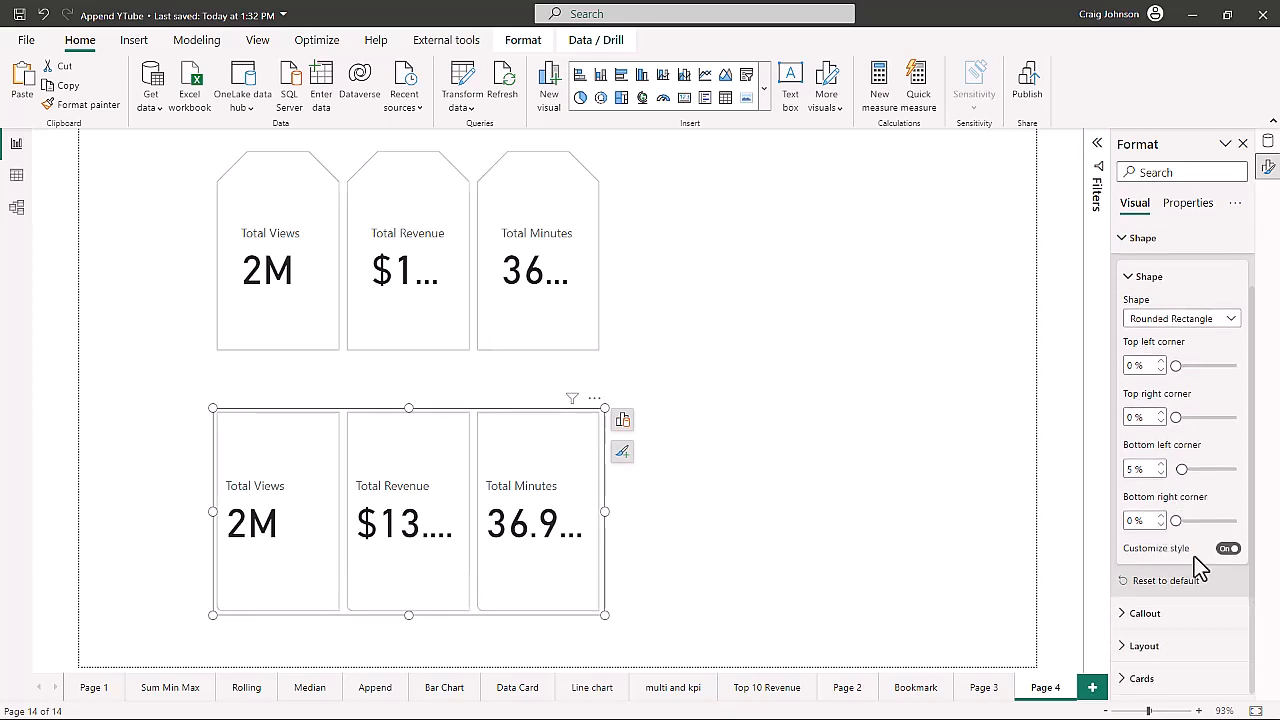
{"action": "scroll", "coordinate": [1165, 500], "scroll_direction": "up", "scroll_amount": 1}
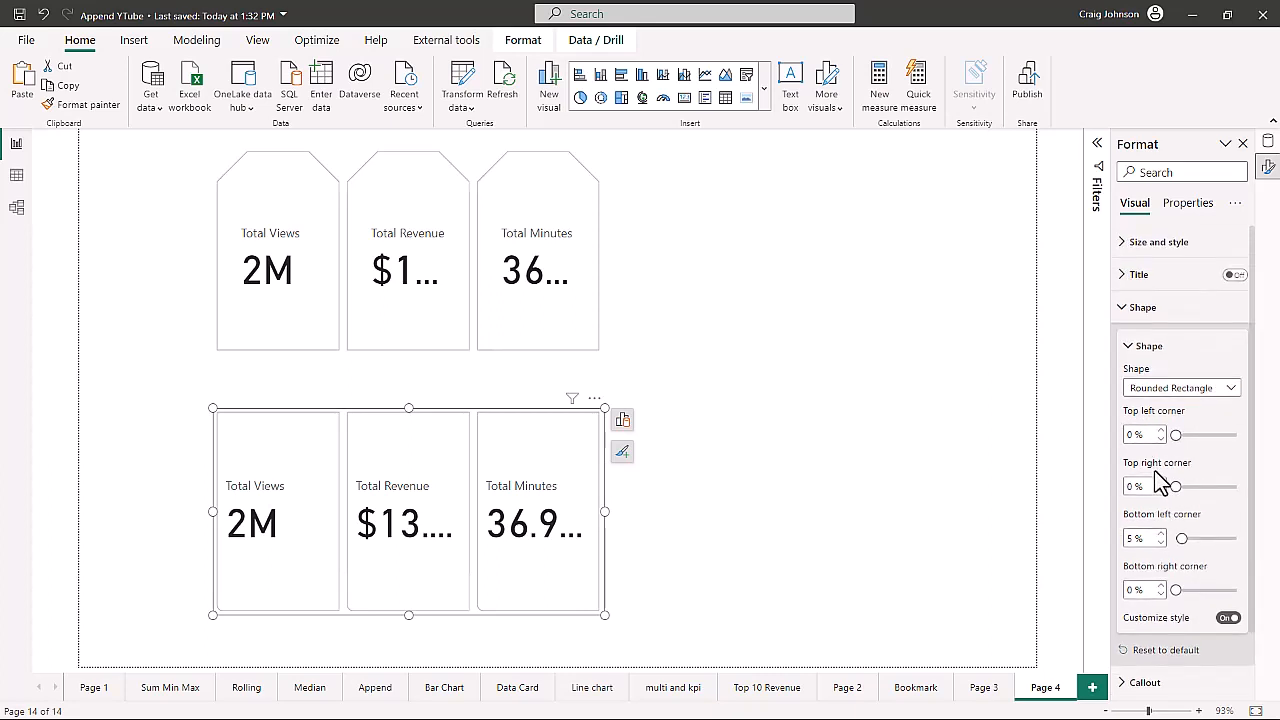
{"action": "left_click", "coordinate": [1129, 347]}
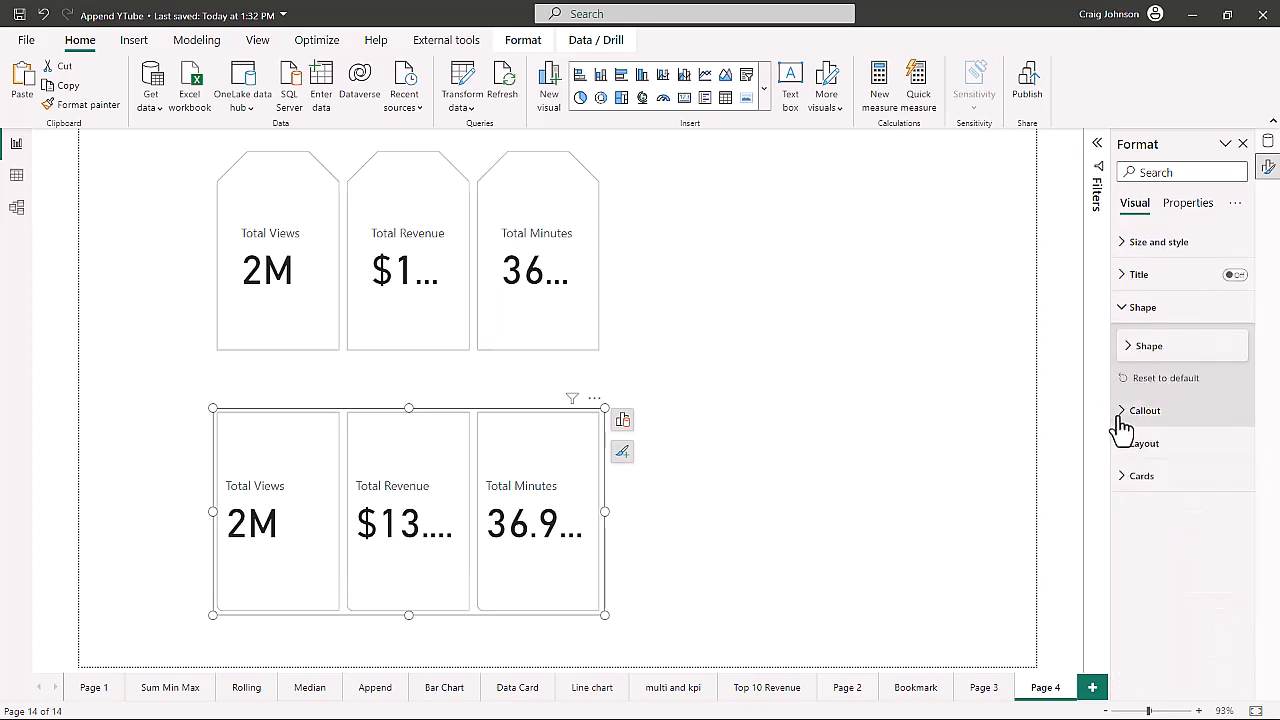
Step: Widen the lower card visual and set the callout value colour of the Total Views series to purple
{"action": "left_click", "coordinate": [1121, 414]}
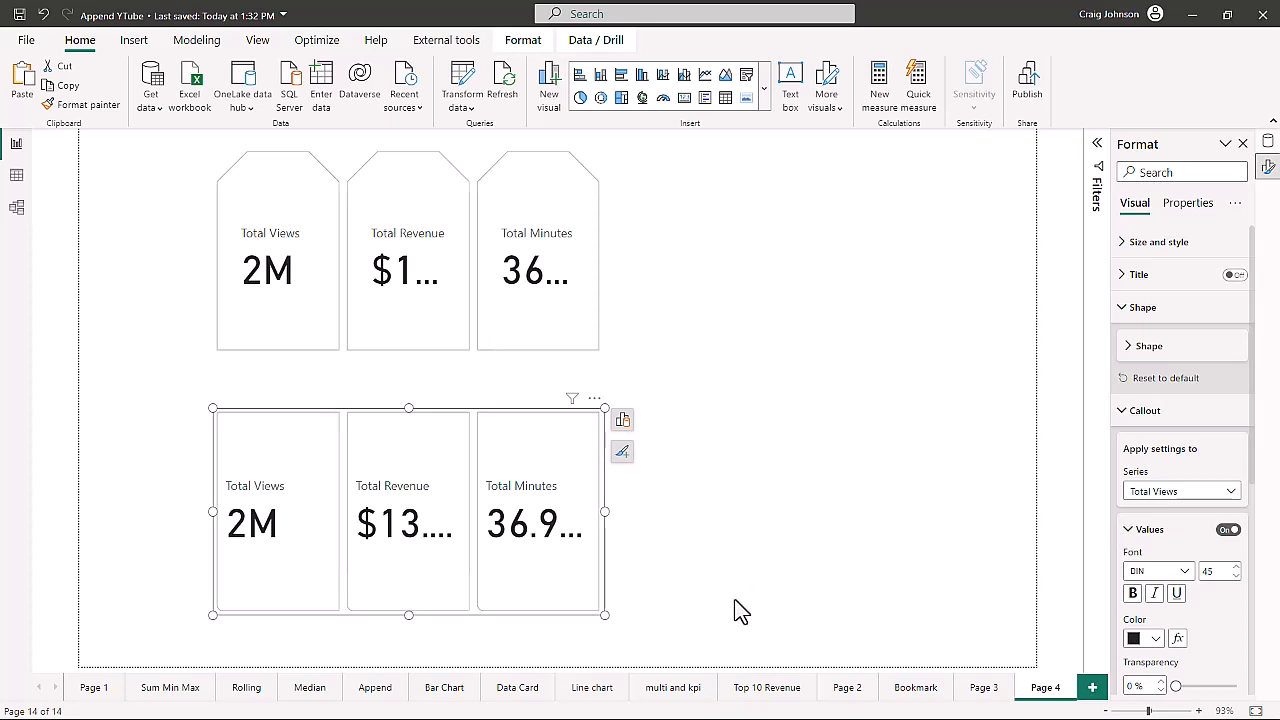
{"action": "left_click_drag", "start_coordinate": [604, 614], "coordinate": [692, 616]}
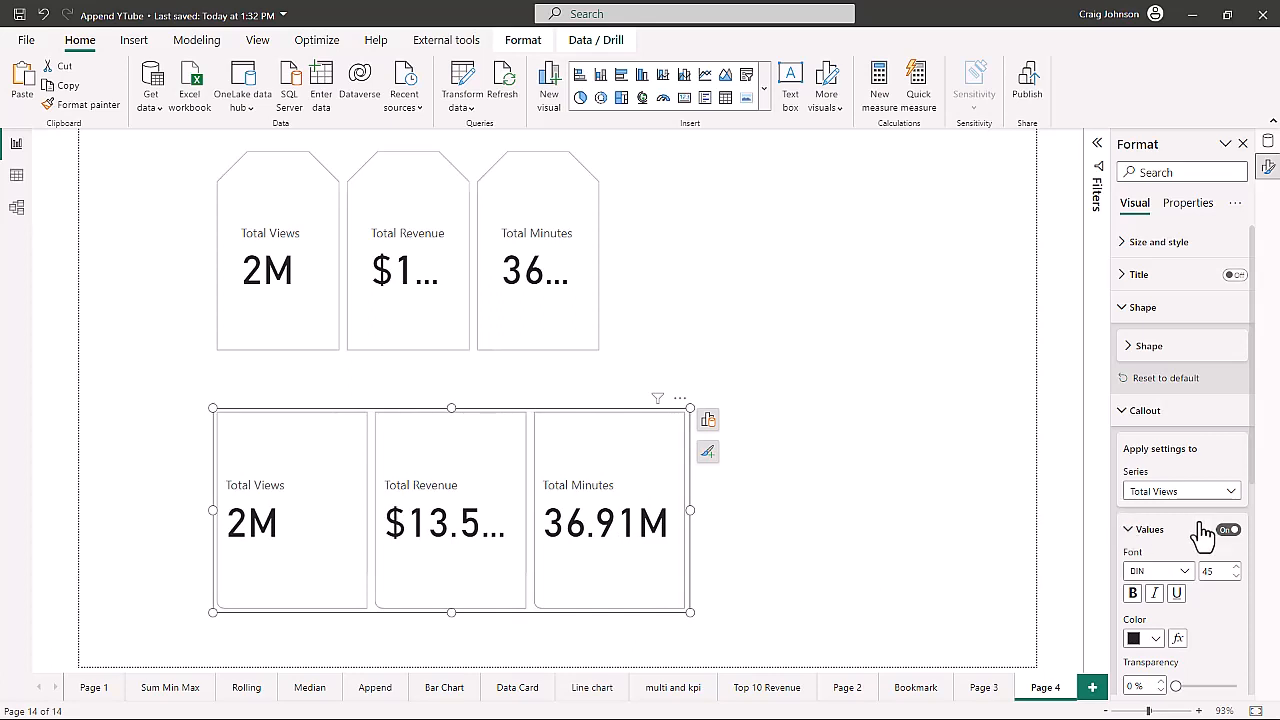
{"action": "scroll", "coordinate": [1203, 535], "scroll_direction": "down", "scroll_amount": 3}
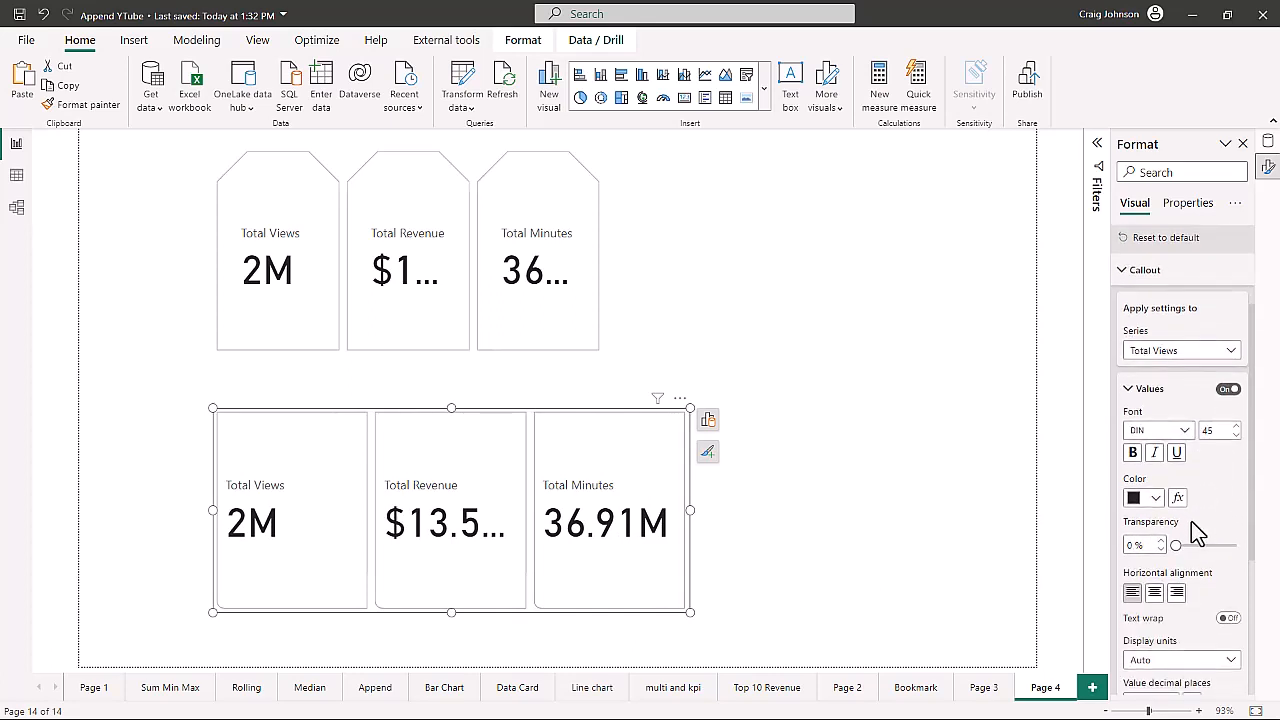
{"action": "scroll", "coordinate": [1191, 521], "scroll_direction": "up", "scroll_amount": 2}
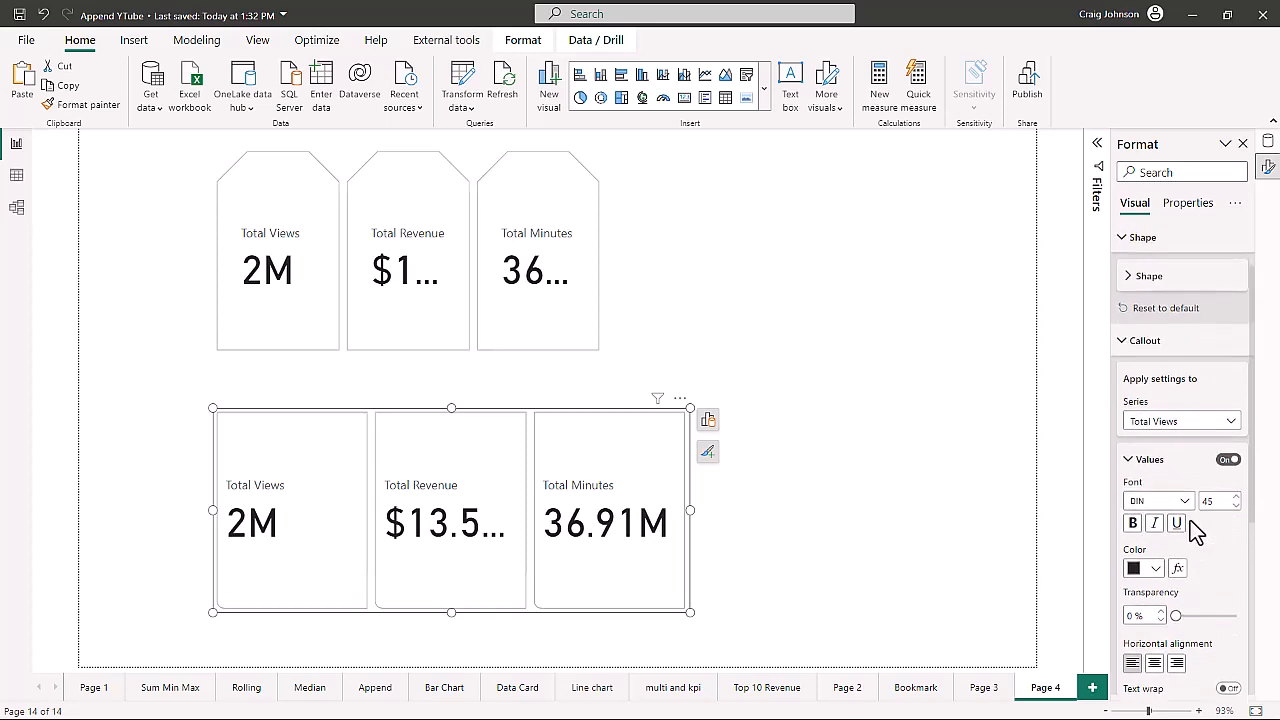
{"action": "left_click", "coordinate": [1155, 569]}
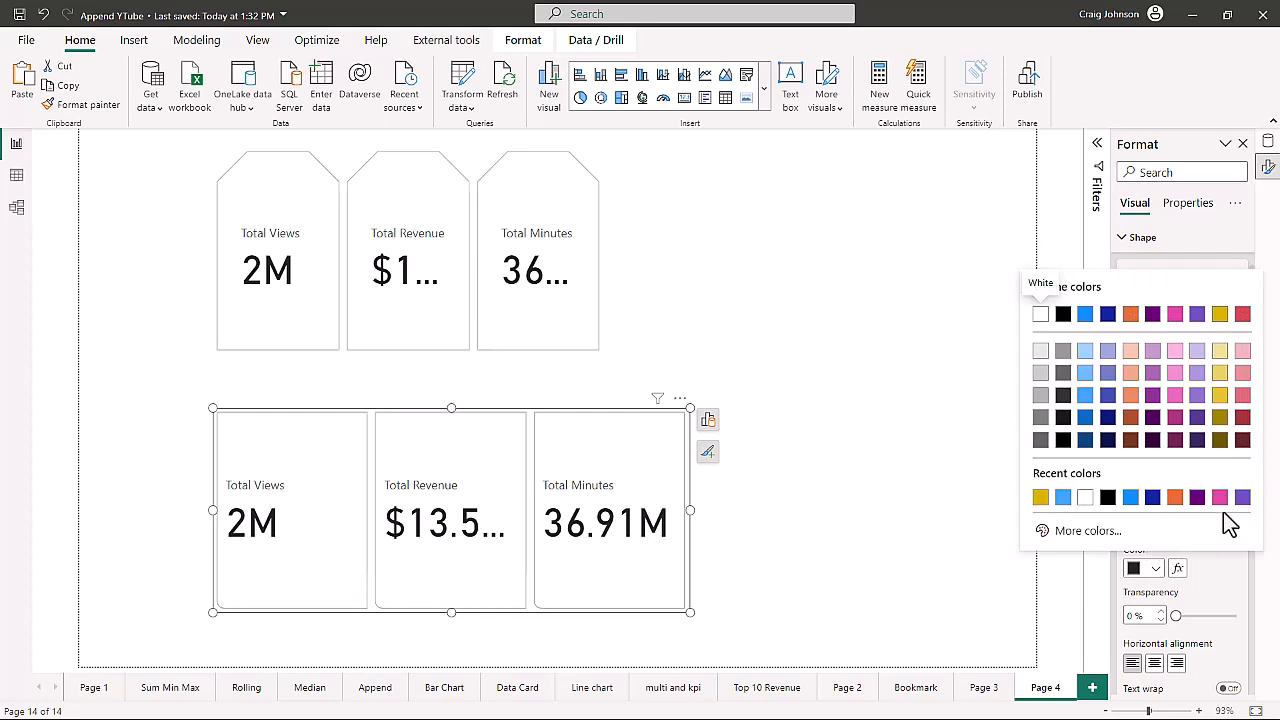
{"action": "left_click", "coordinate": [1242, 497]}
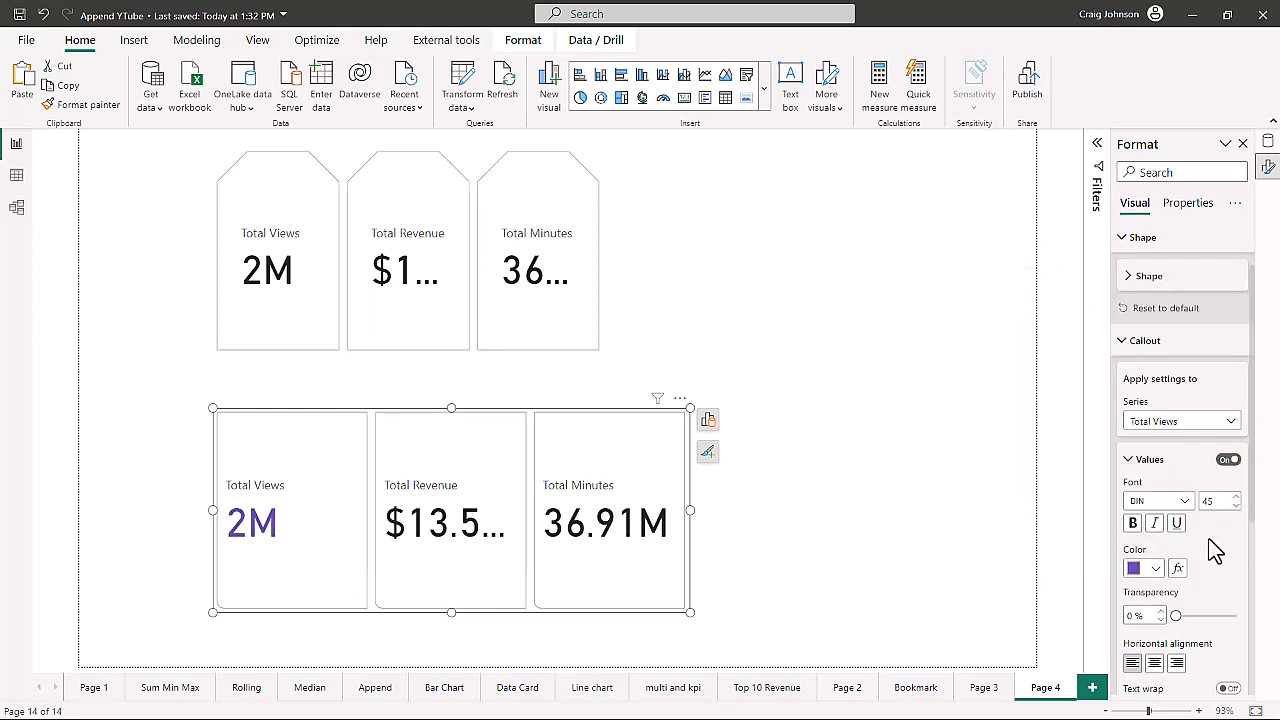
Step: Set the callout value colour of the Total Revenue series to gold
{"action": "scroll", "coordinate": [1213, 548], "scroll_direction": "down", "scroll_amount": 3}
{"action": "scroll", "coordinate": [1213, 548], "scroll_direction": "up", "scroll_amount": 2}
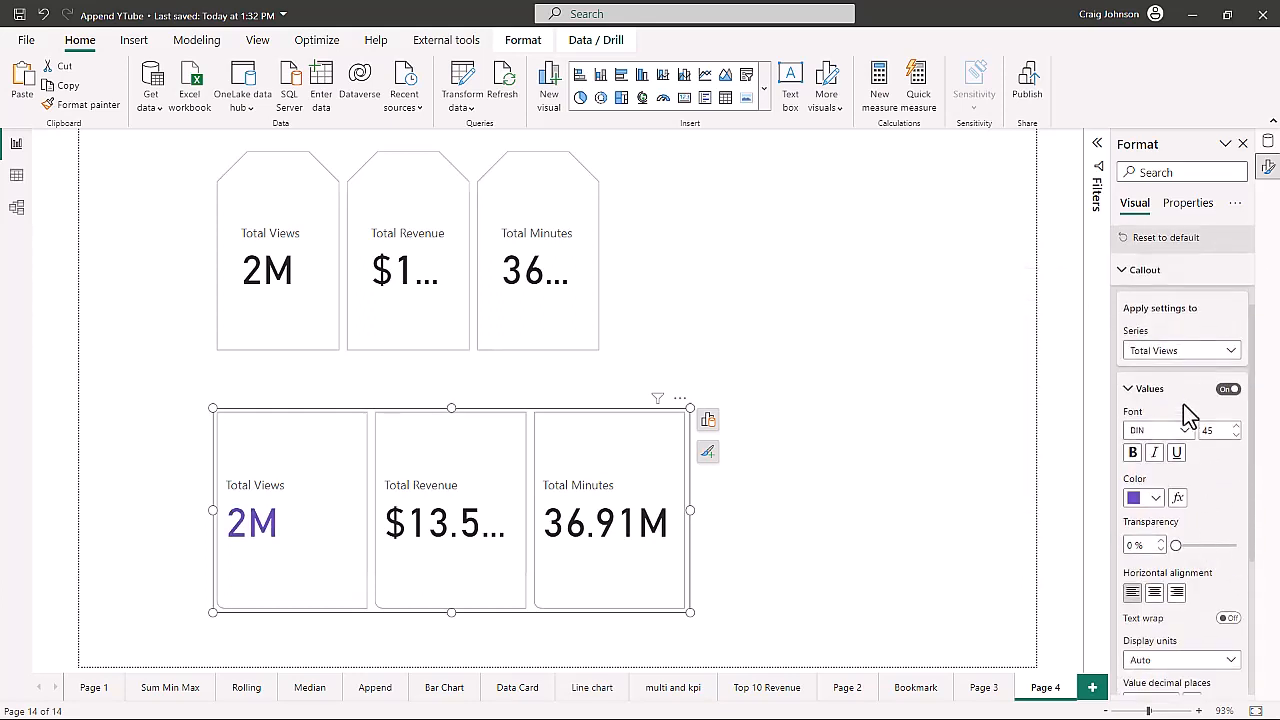
{"action": "left_click", "coordinate": [1201, 352]}
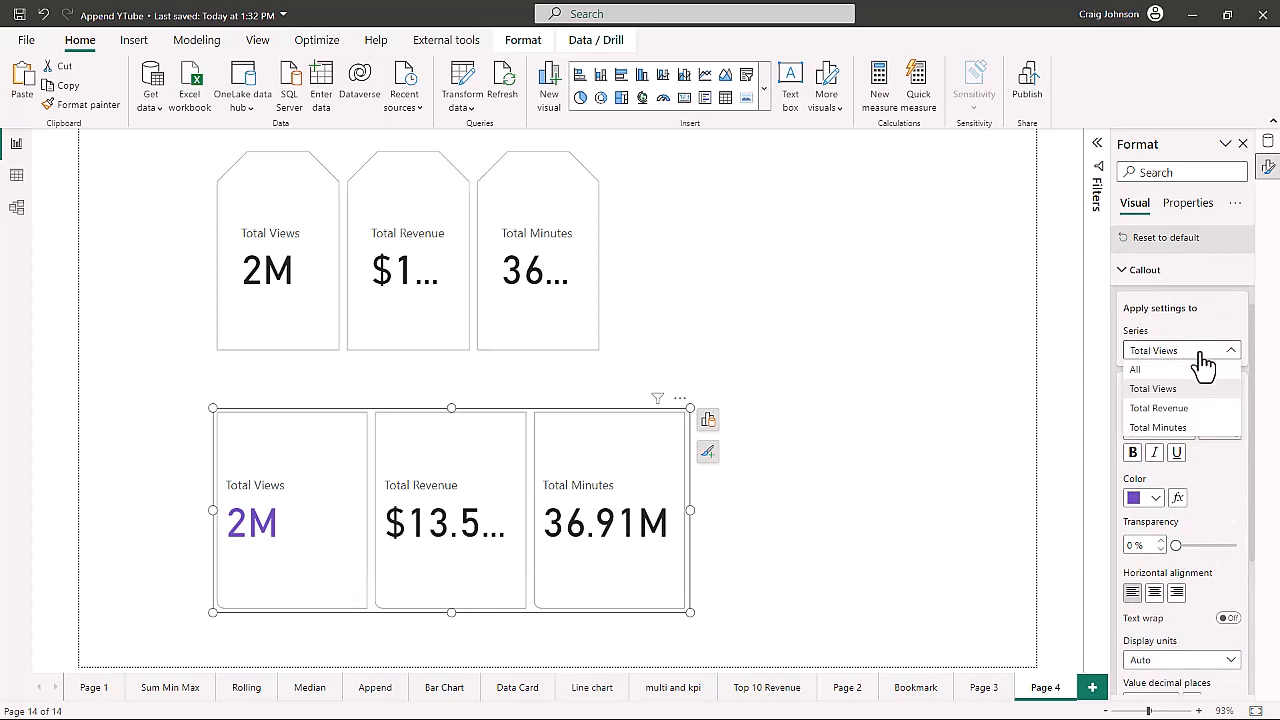
{"action": "left_click", "coordinate": [1172, 414]}
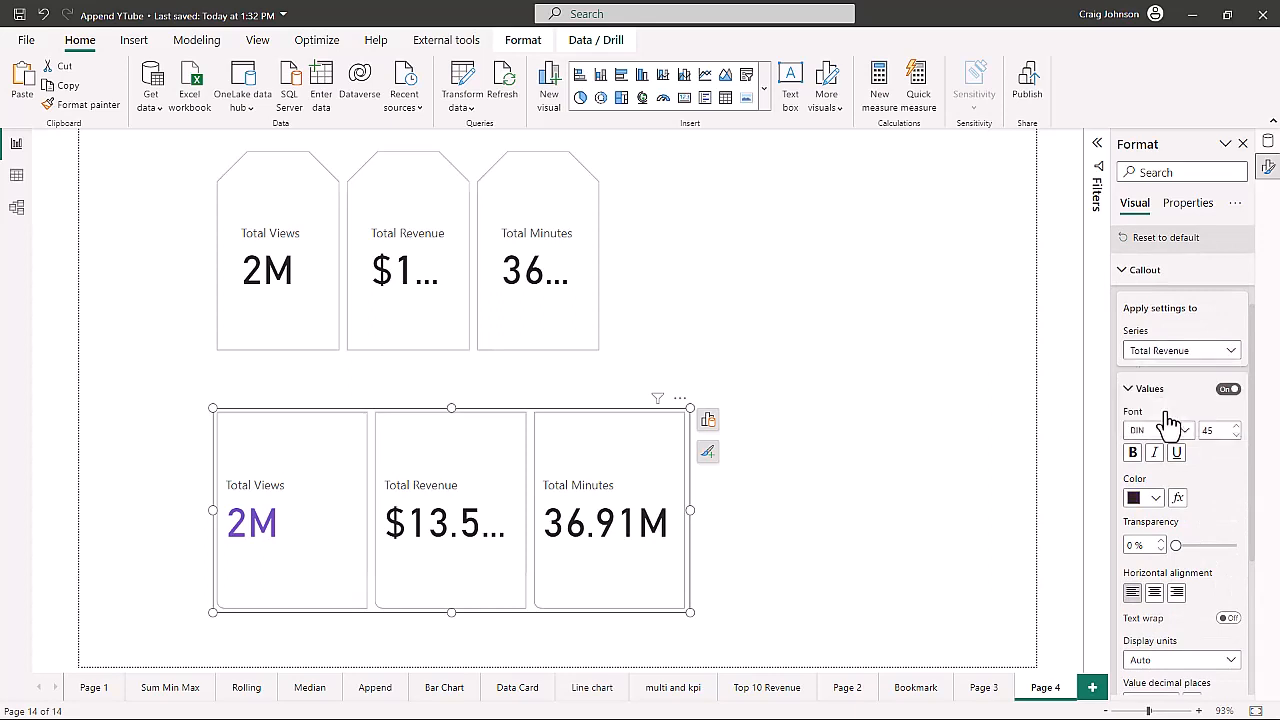
{"action": "left_click", "coordinate": [1156, 499]}
{"action": "left_click", "coordinate": [1062, 427]}
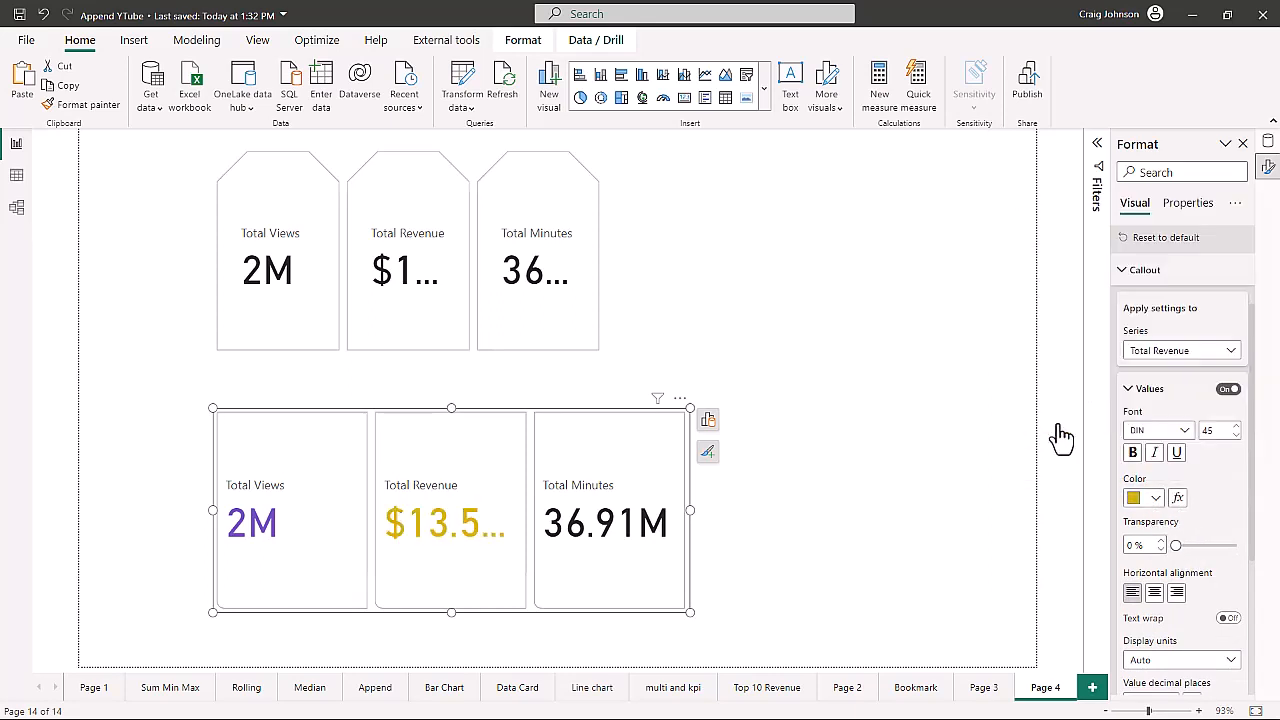
Step: Set the Total Minutes callout value colour to orange #E66C37 and view its conditional formatting options without applying any
{"action": "left_click", "coordinate": [1208, 352]}
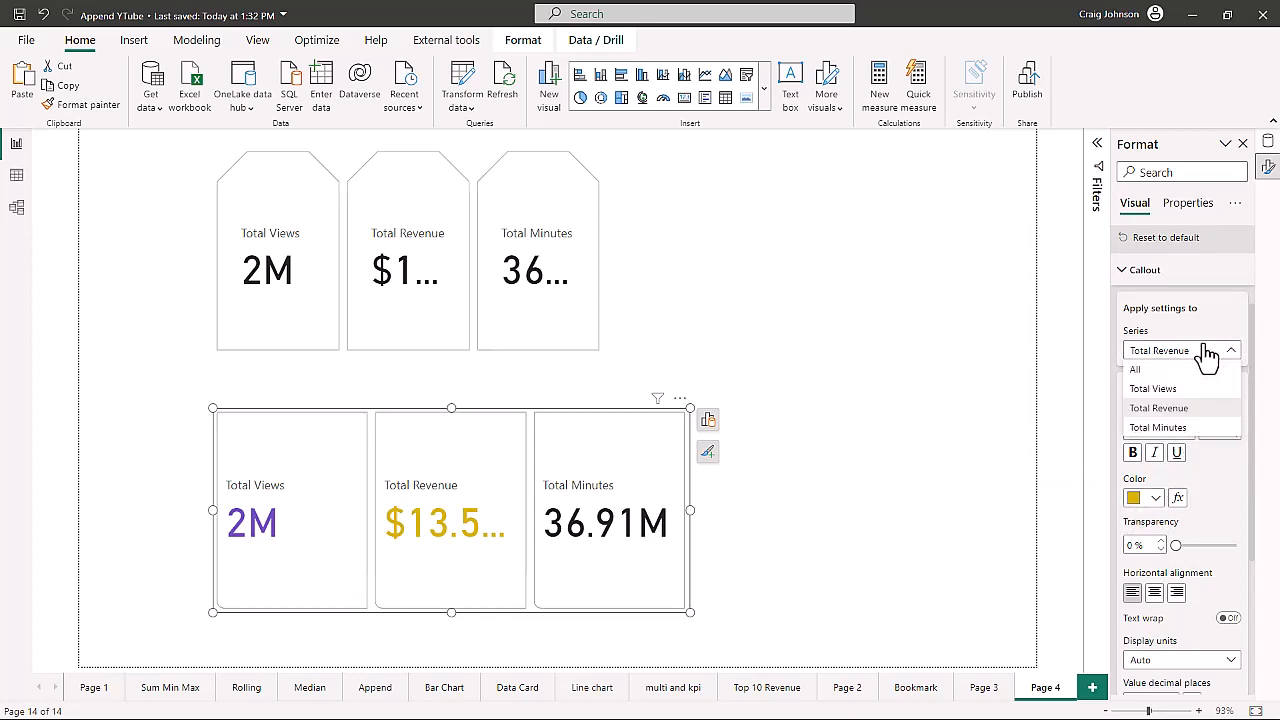
{"action": "left_click", "coordinate": [1157, 426]}
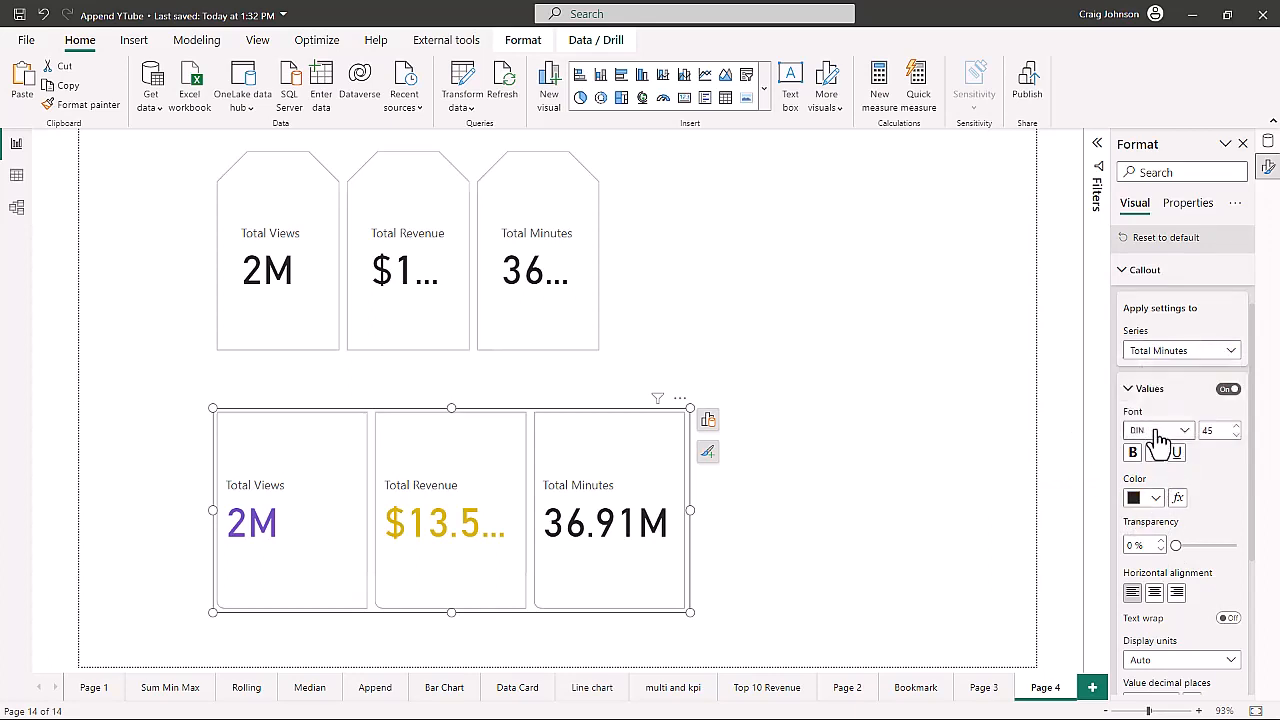
{"action": "left_click", "coordinate": [1157, 499]}
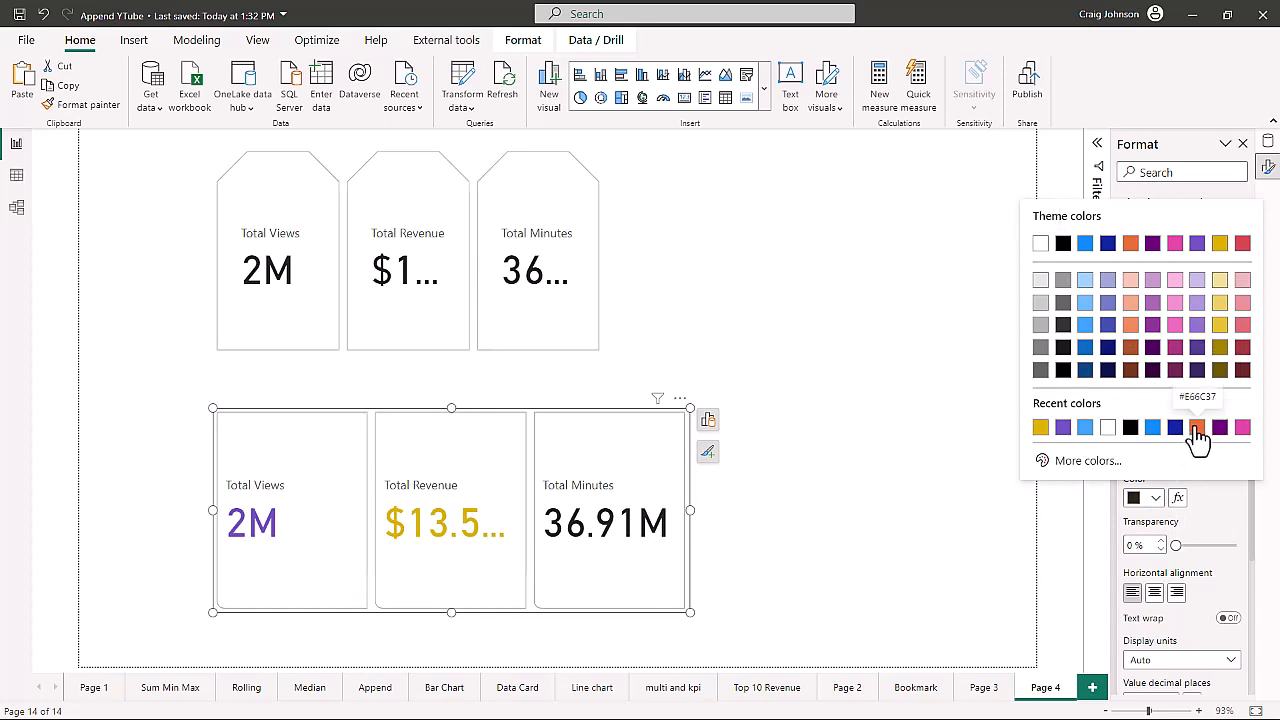
{"action": "left_click", "coordinate": [1197, 427]}
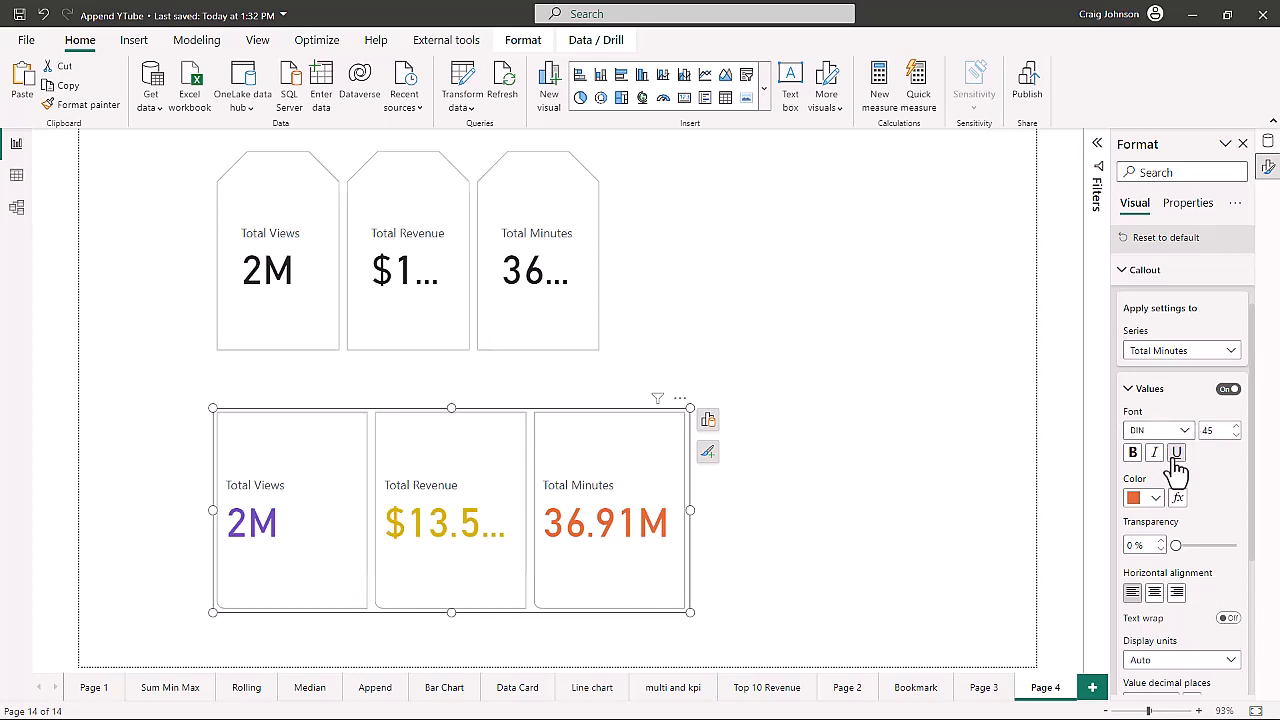
{"action": "left_click", "coordinate": [1178, 499]}
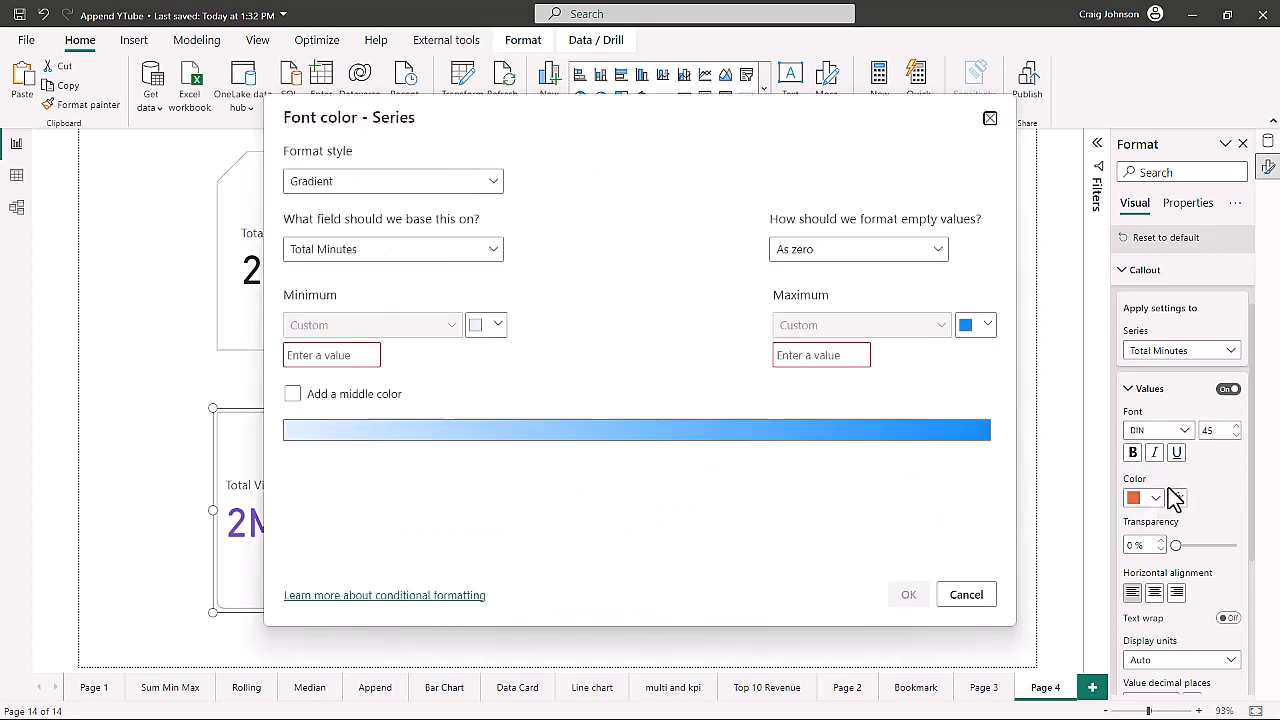
{"action": "left_click", "coordinate": [966, 596]}
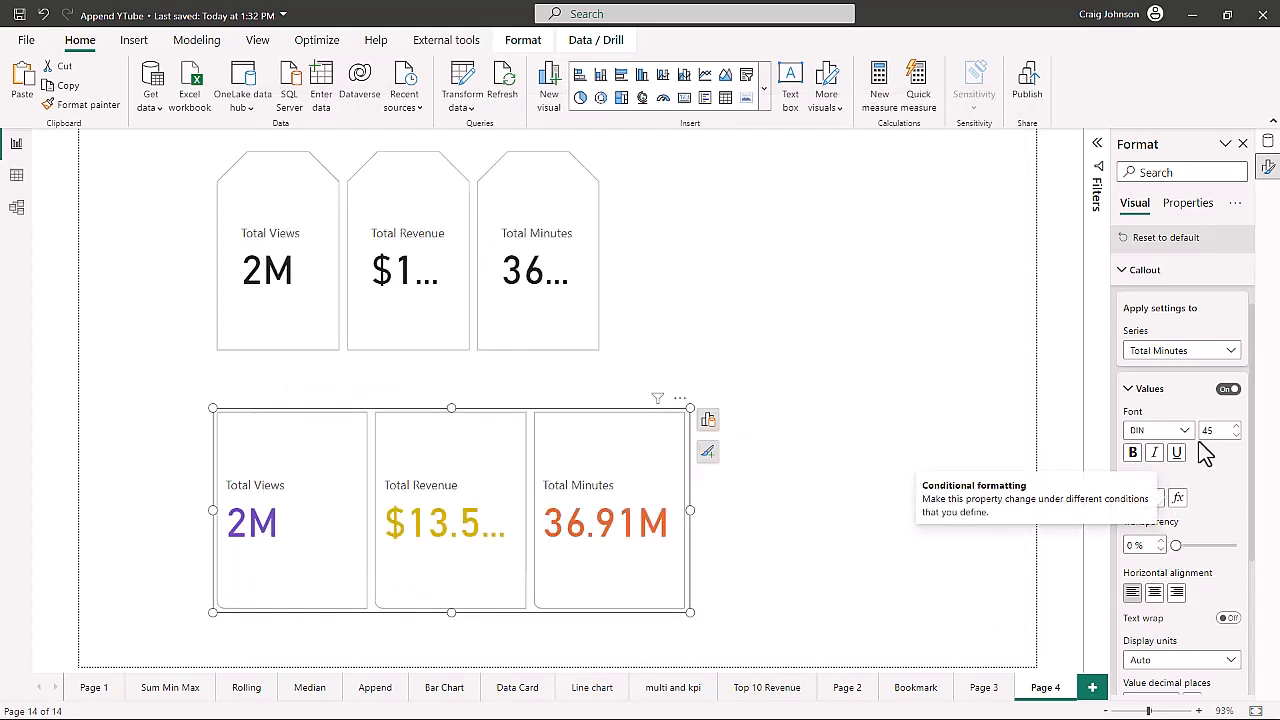
{"action": "left_click", "coordinate": [1129, 390]}
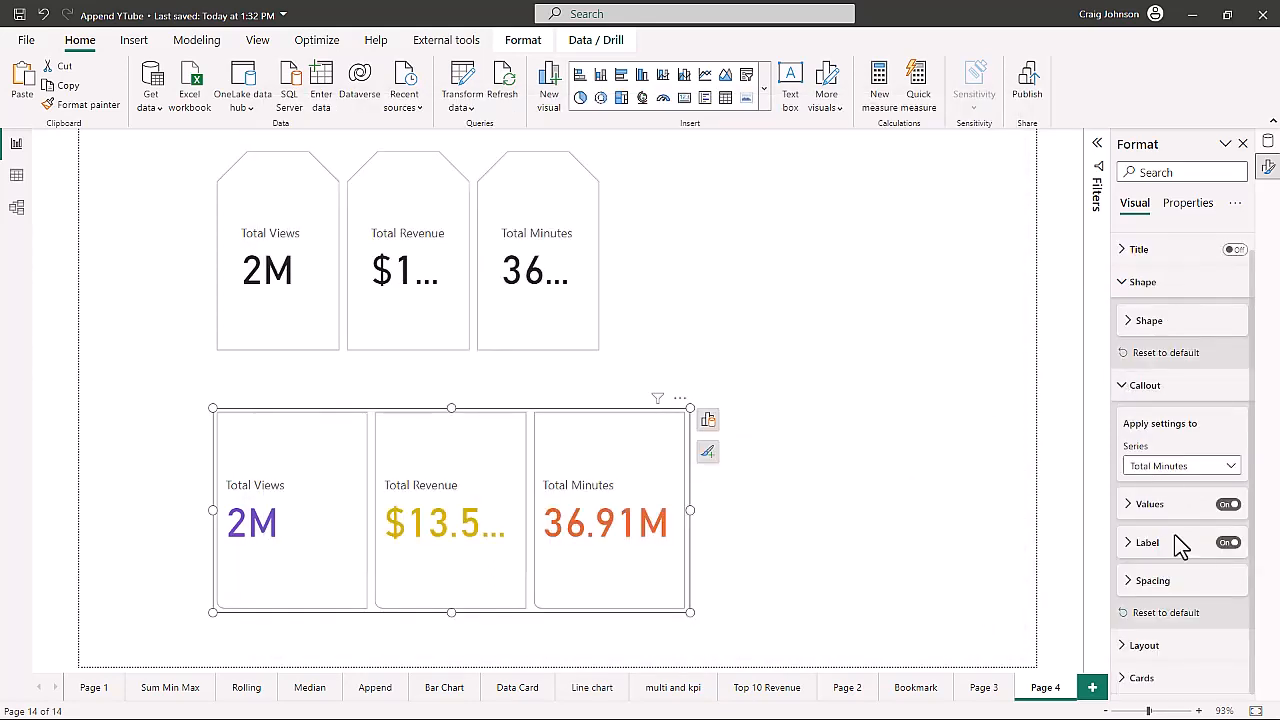
Step: Replace the Total Minutes card's callout label text with "Important KPIS"
{"action": "left_click", "coordinate": [1129, 545]}
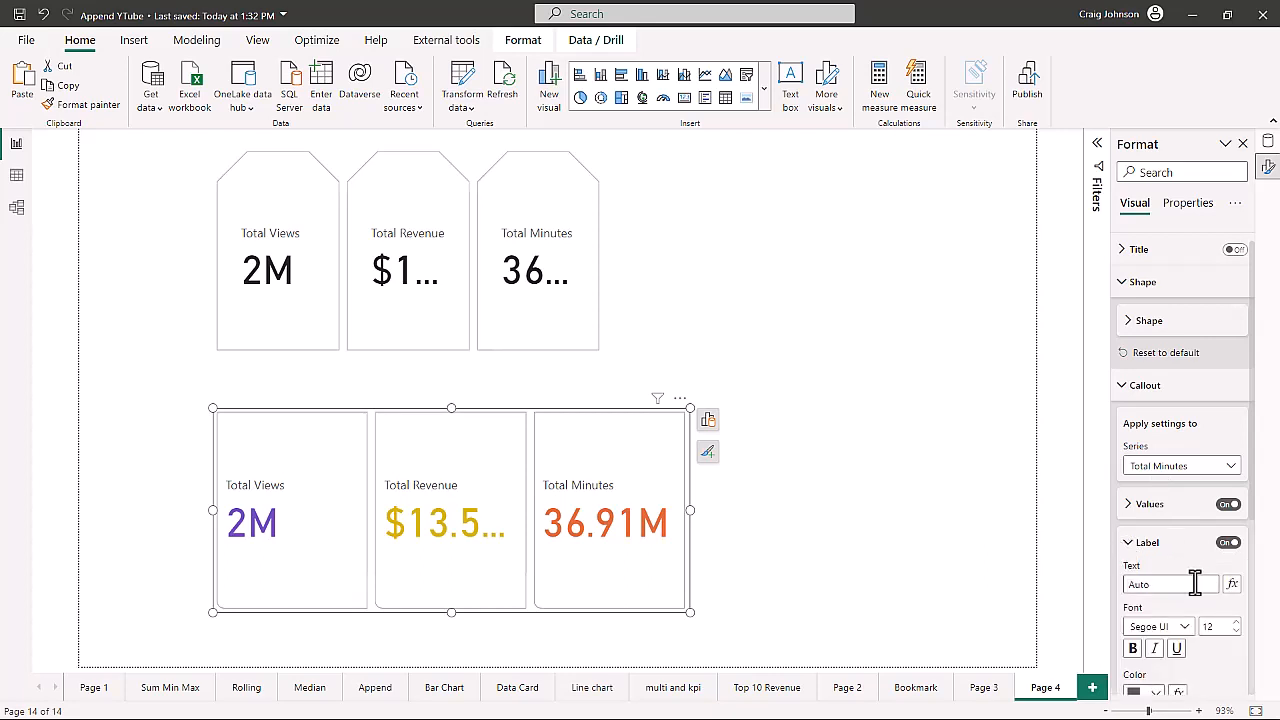
{"action": "scroll", "coordinate": [1185, 582], "scroll_direction": "down", "scroll_amount": 3}
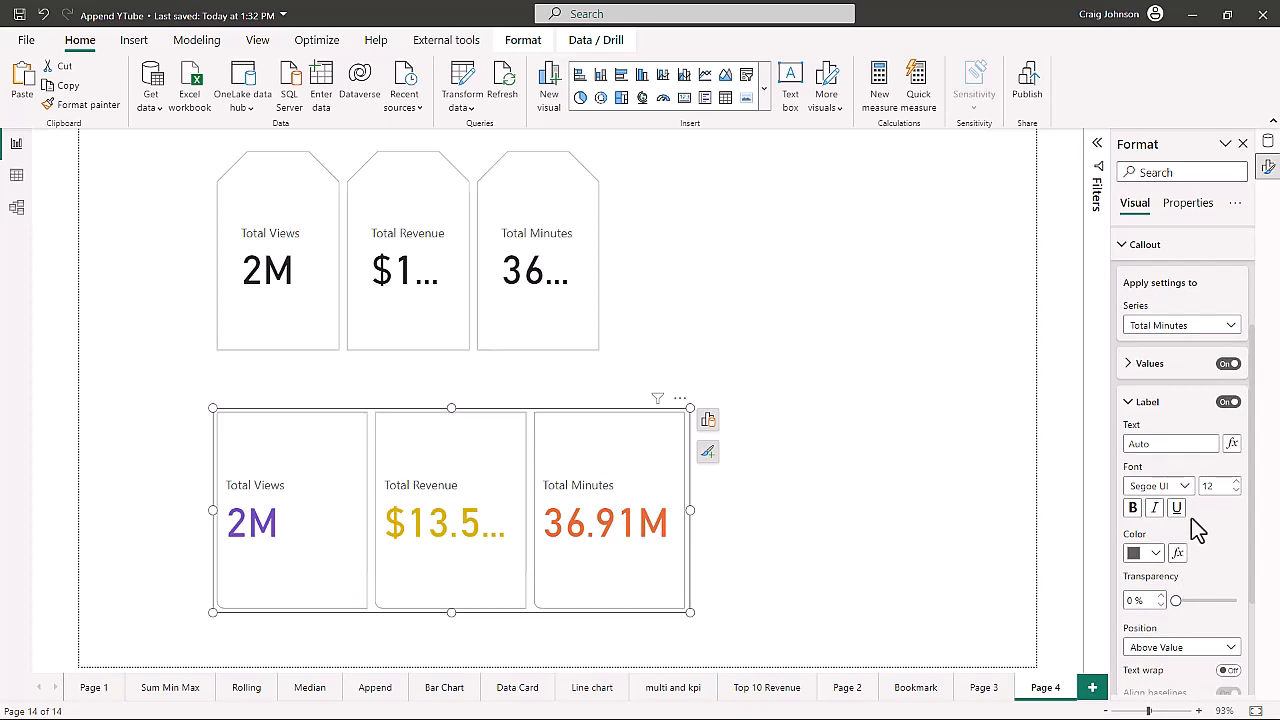
{"action": "left_click", "coordinate": [1174, 447]}
{"action": "type", "text": "Important KPIS"}
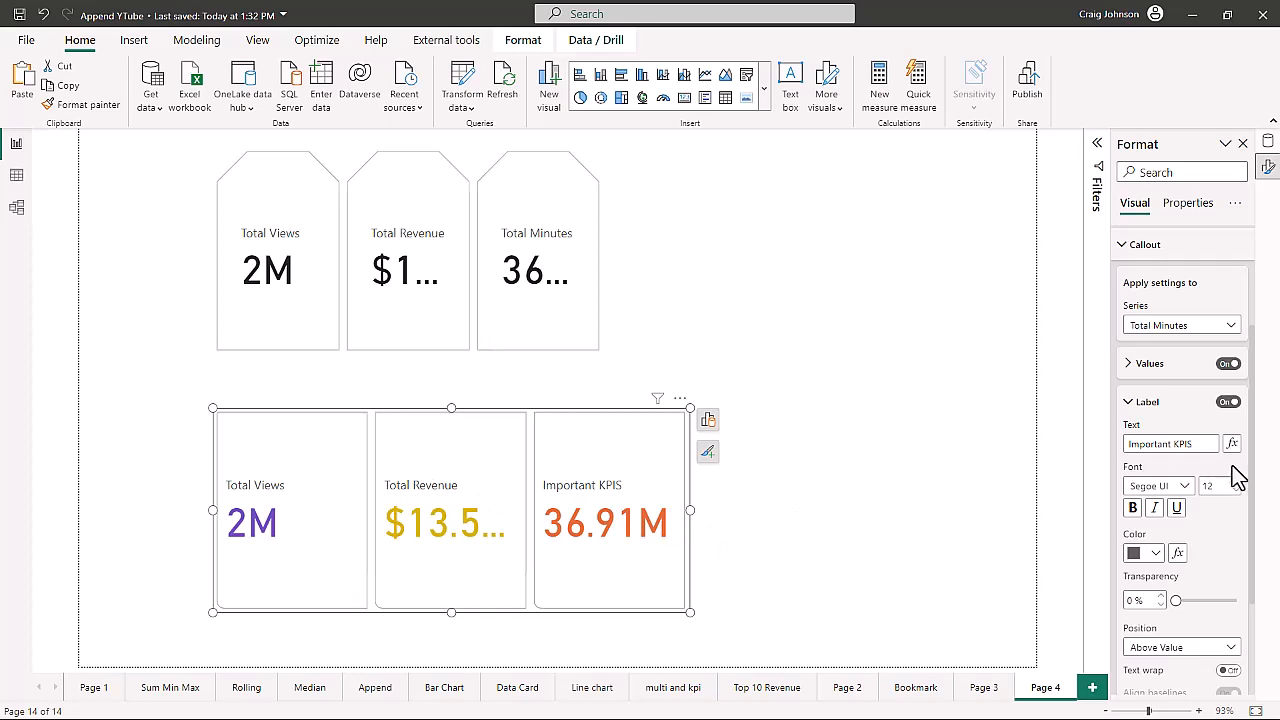
Step: Change the callout label text to "Views" for the Total Views series and "Revenue" for the Total Revenue series
{"action": "left_click", "coordinate": [1230, 328]}
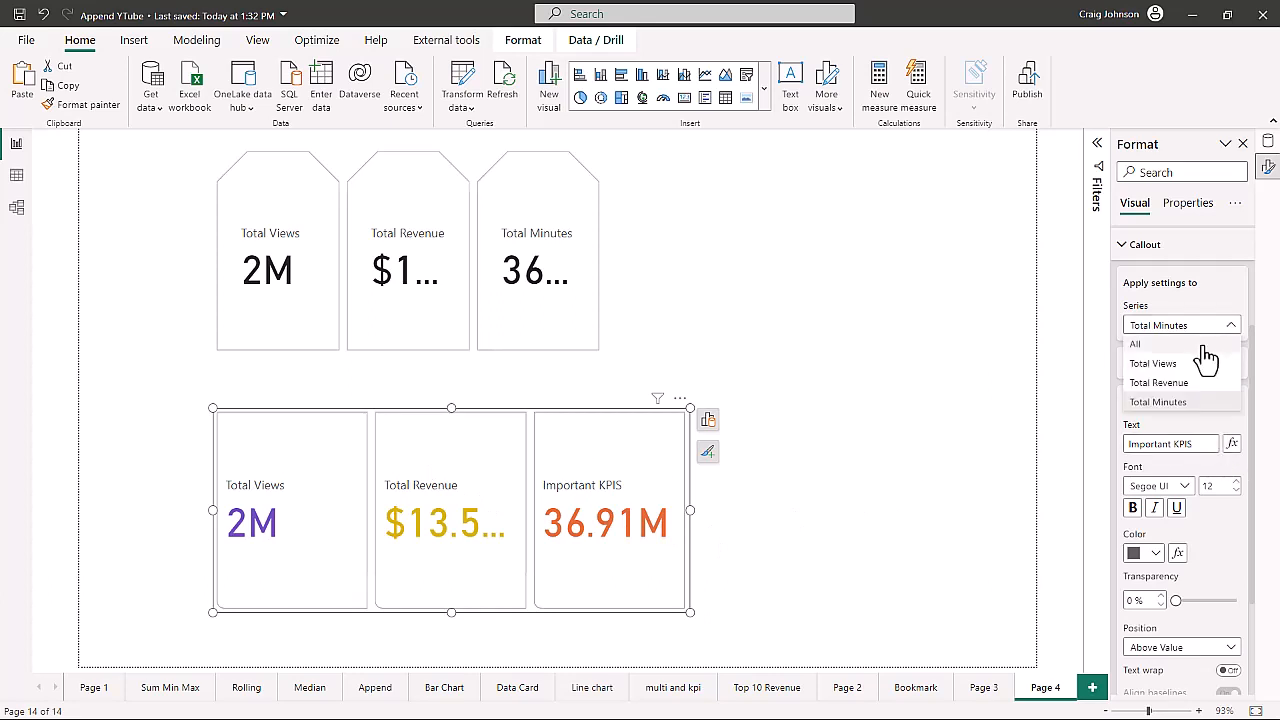
{"action": "left_click", "coordinate": [1173, 368]}
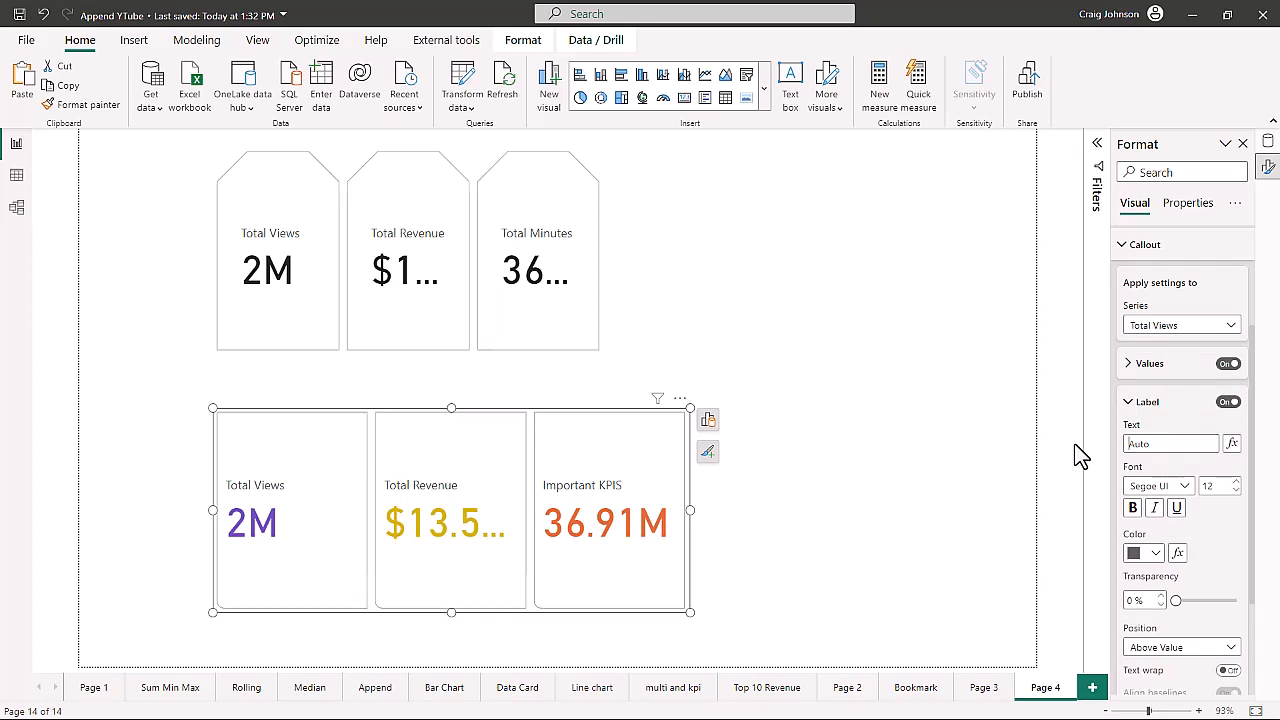
{"action": "type", "text": "Views"}
{"action": "left_click", "coordinate": [1229, 322]}
{"action": "left_click", "coordinate": [1158, 383]}
{"action": "type", "text": "Revenue"}
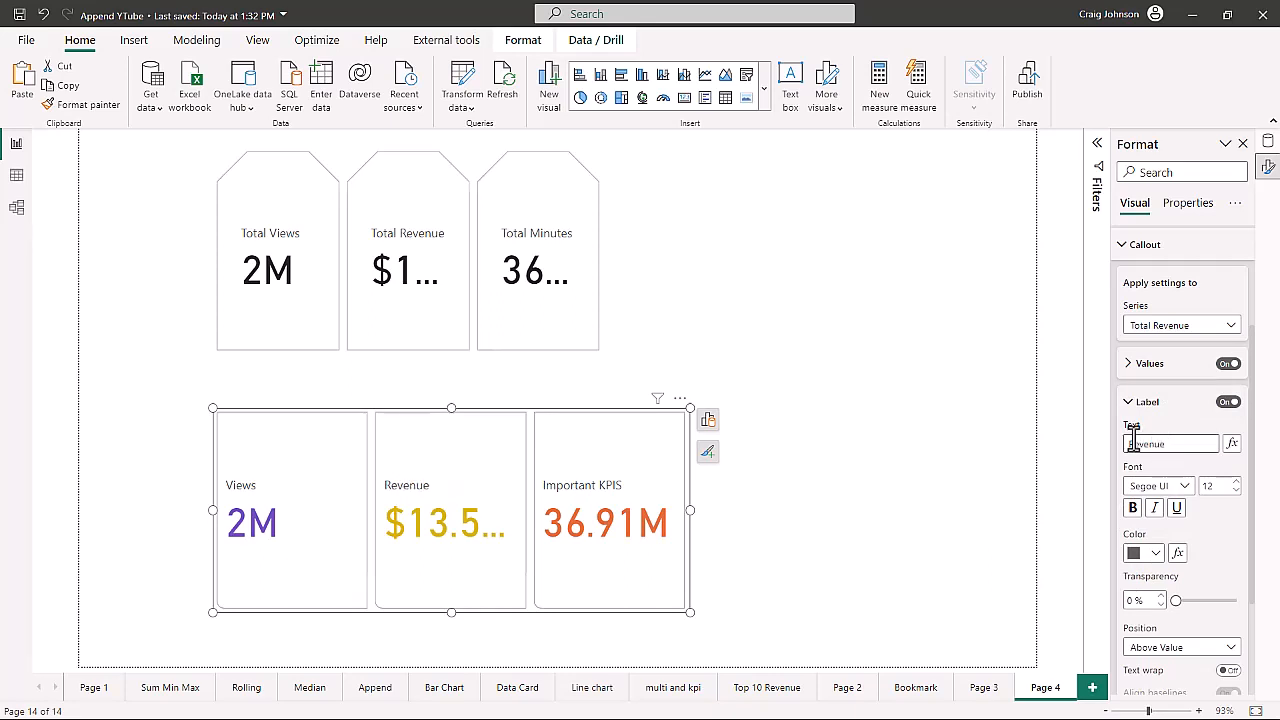
{"action": "left_click", "coordinate": [965, 340]}
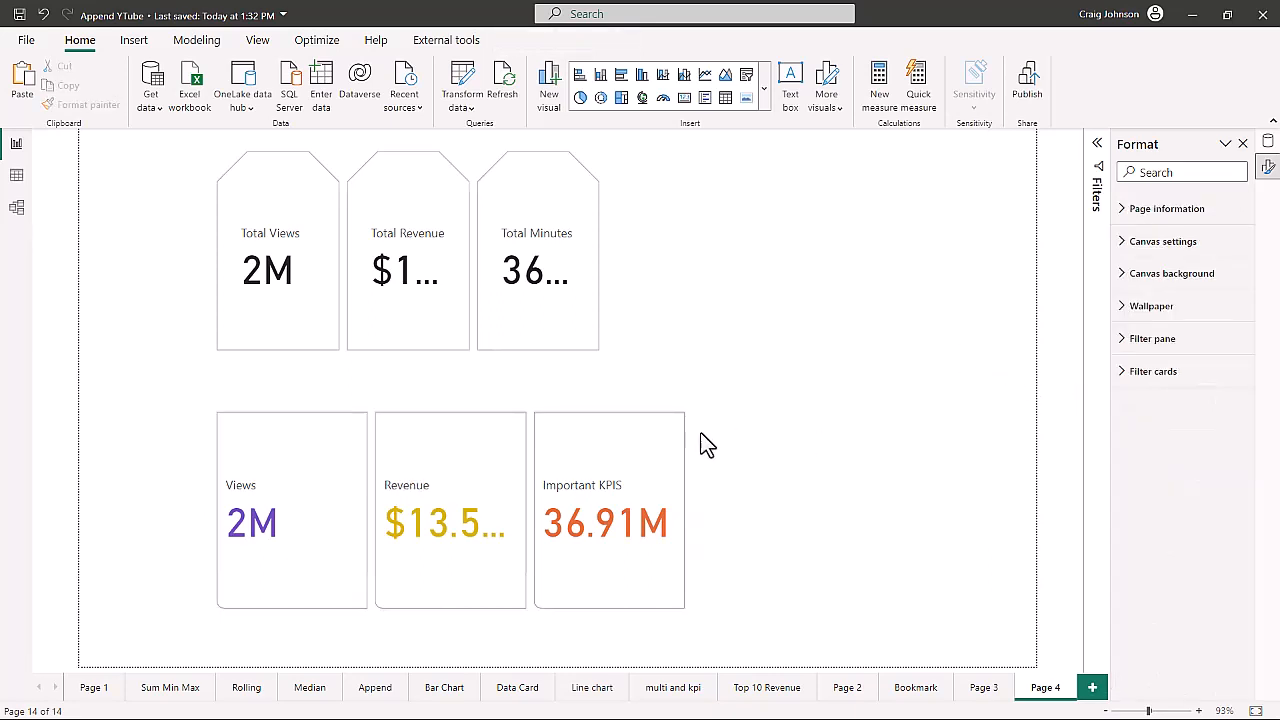
Step: Set the layout's vertical alignment to Top on the lower card visual and to Bottom on the upper one
{"action": "left_click", "coordinate": [594, 449]}
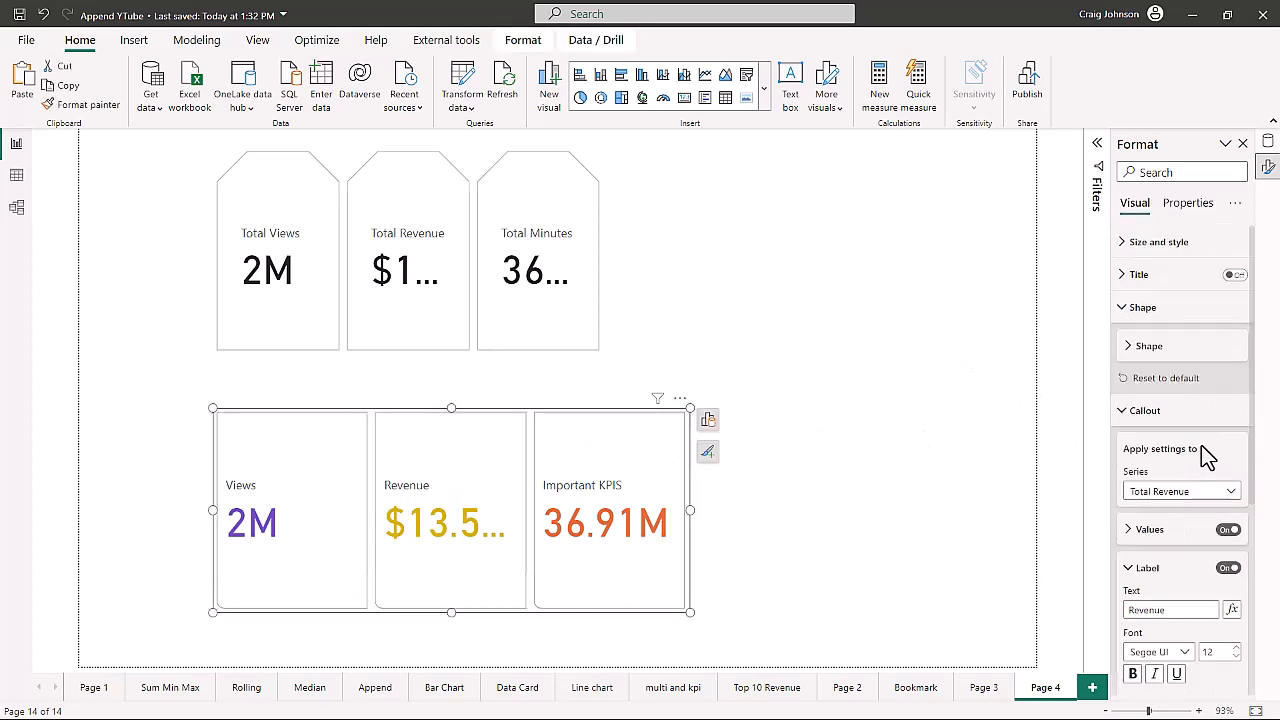
{"action": "left_click", "coordinate": [1123, 414]}
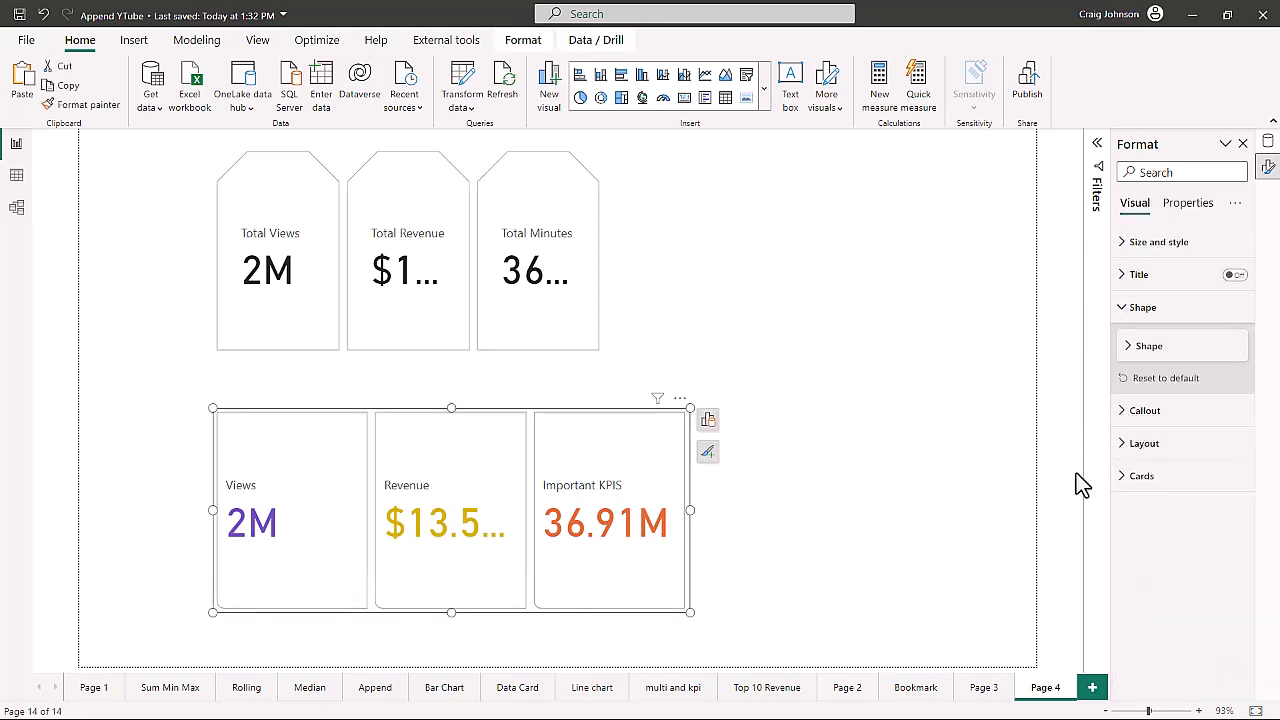
{"action": "left_click", "coordinate": [1123, 446]}
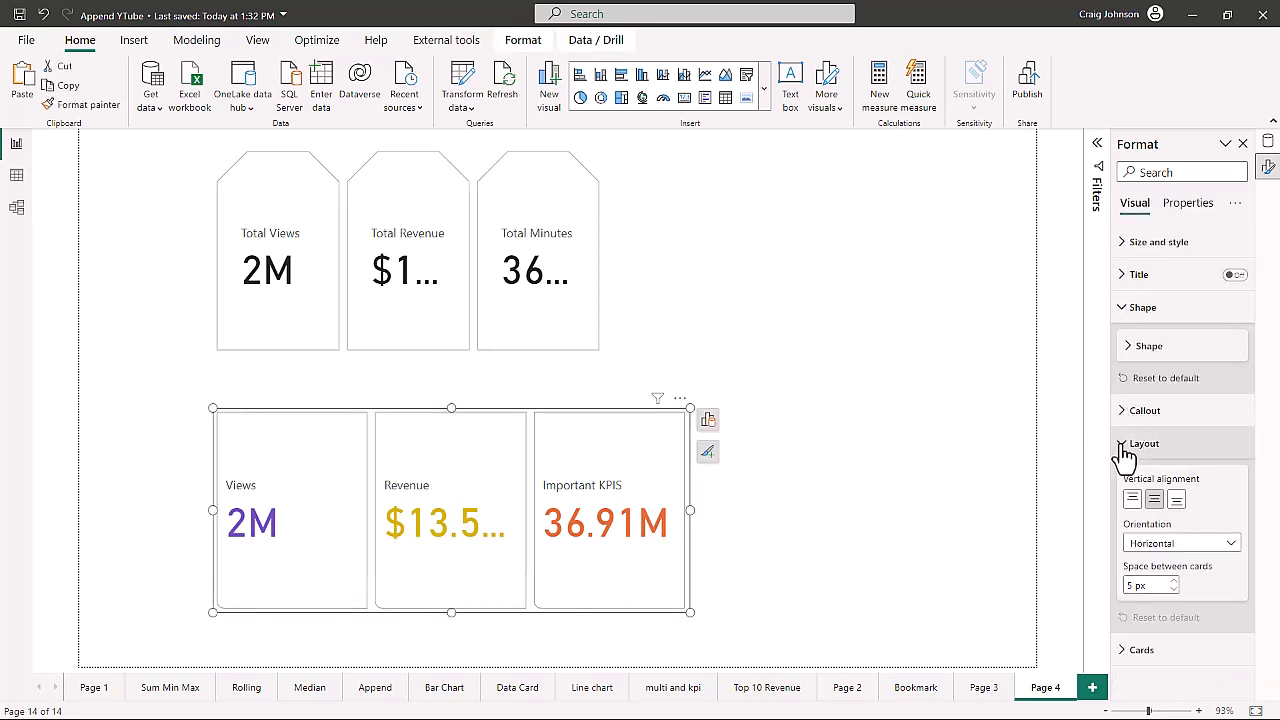
{"action": "left_click", "coordinate": [1133, 500]}
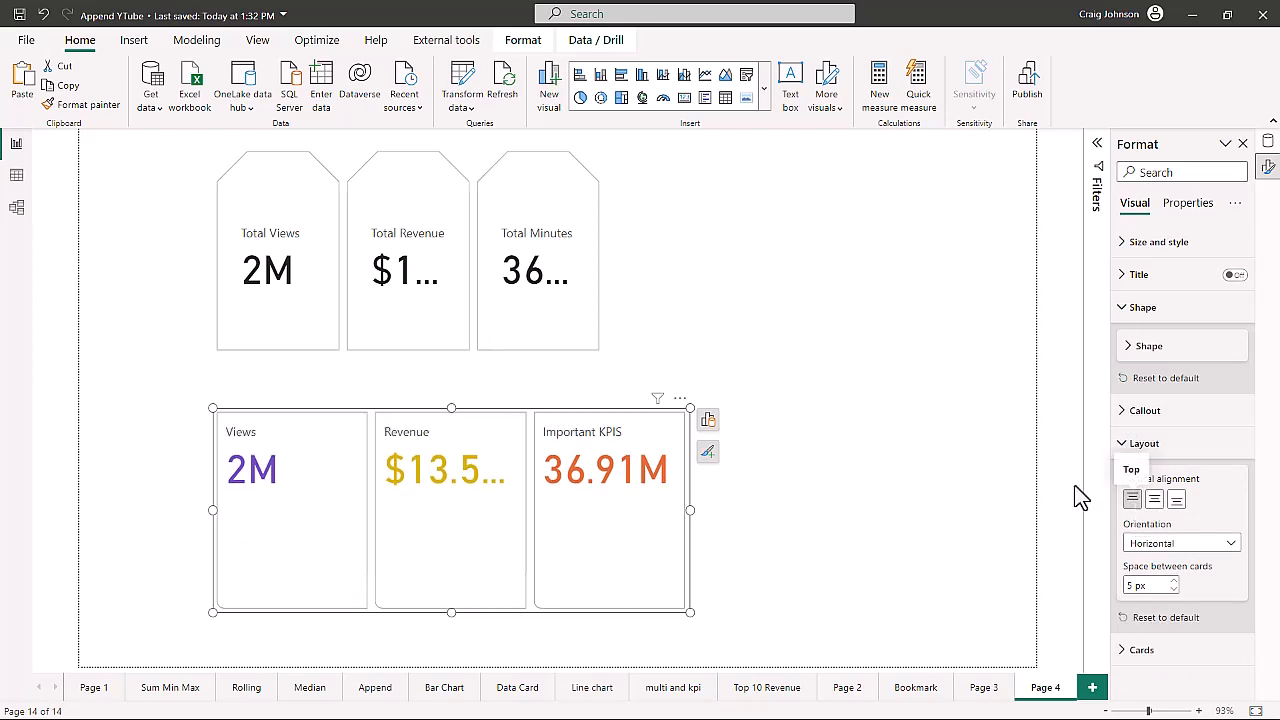
{"action": "left_click", "coordinate": [558, 200]}
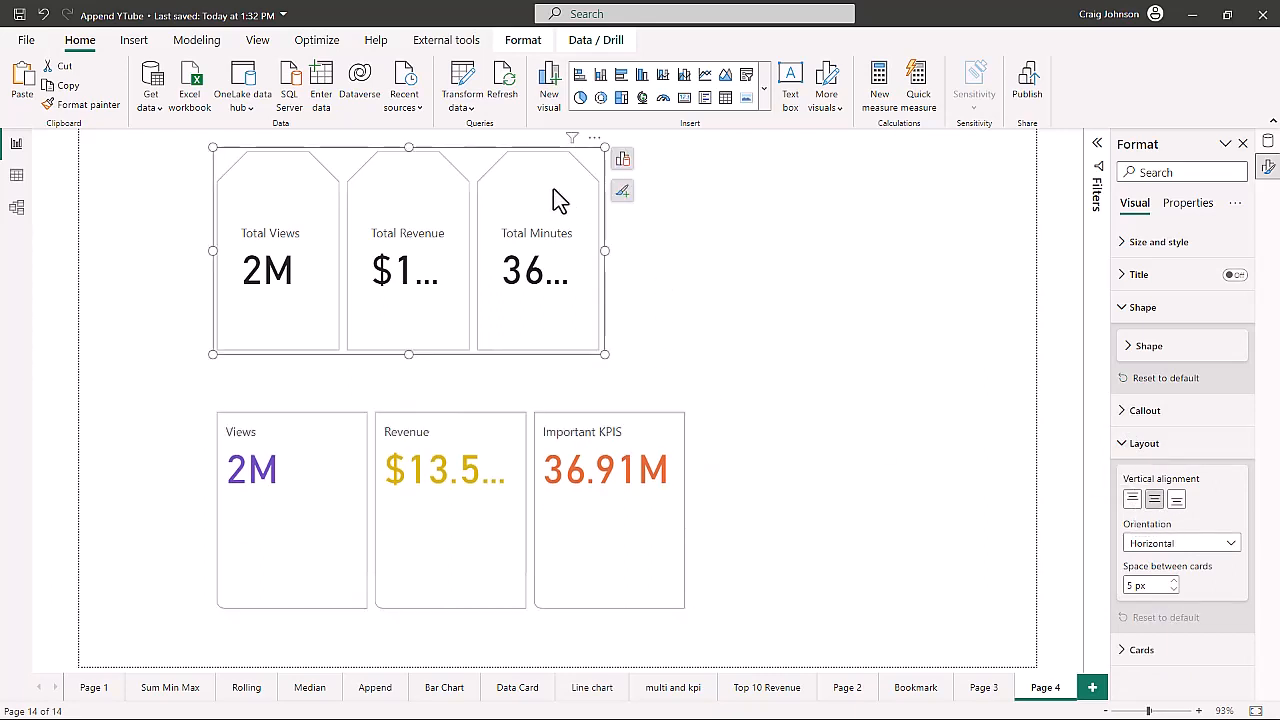
{"action": "left_click", "coordinate": [1176, 501]}
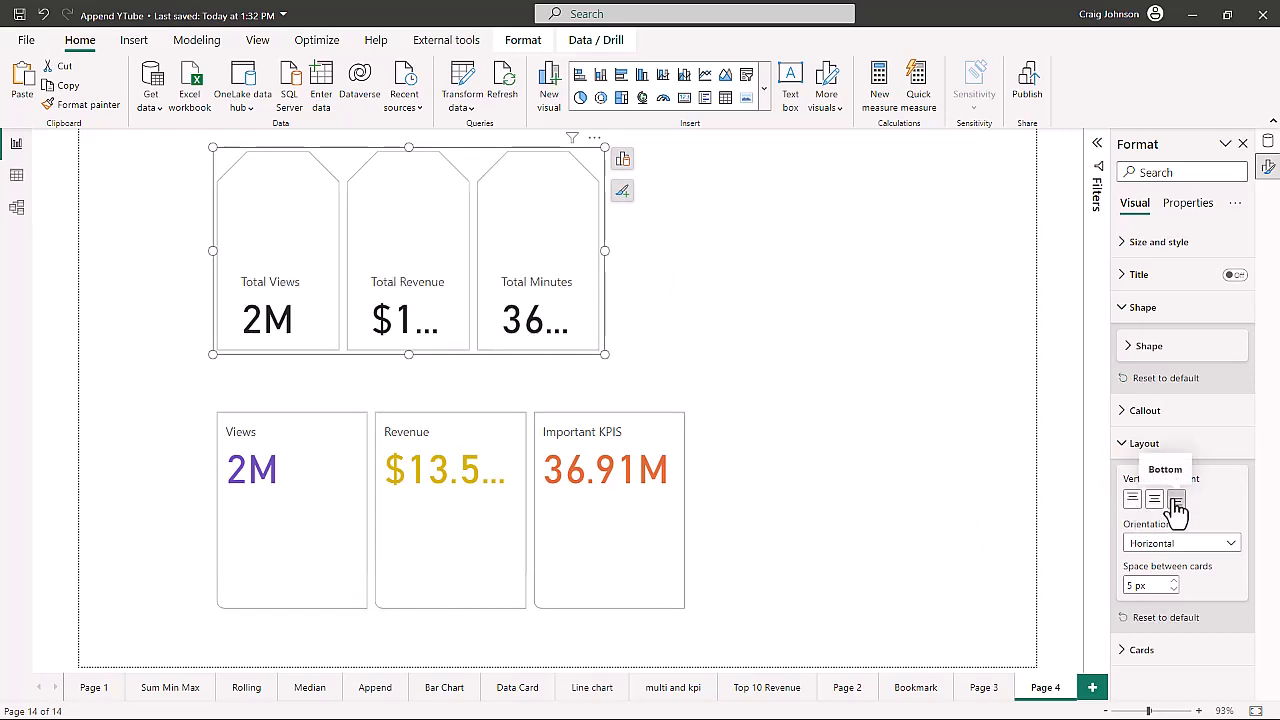
Step: Set the upper card visual's layout orientation to Vertical and resize the visual to be narrower and slightly taller
{"action": "left_click", "coordinate": [1228, 548]}
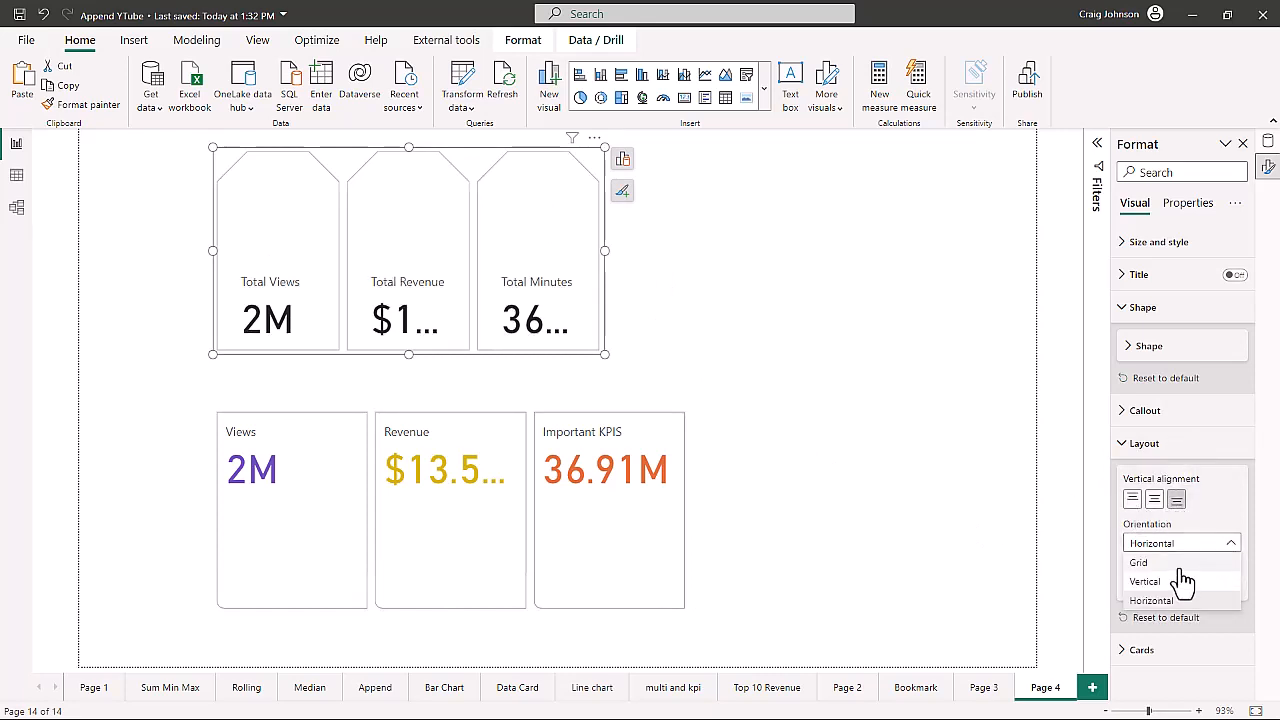
{"action": "left_click", "coordinate": [1150, 582]}
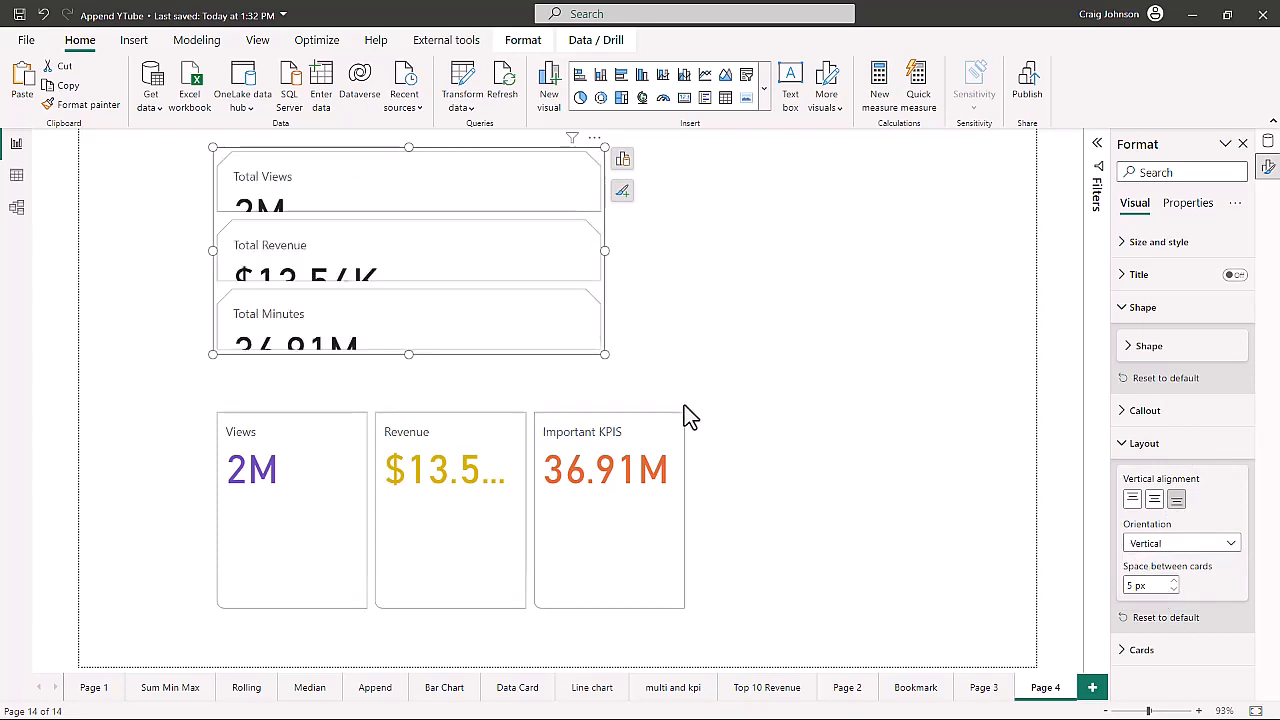
{"action": "left_click_drag", "start_coordinate": [598, 348], "coordinate": [423, 401]}
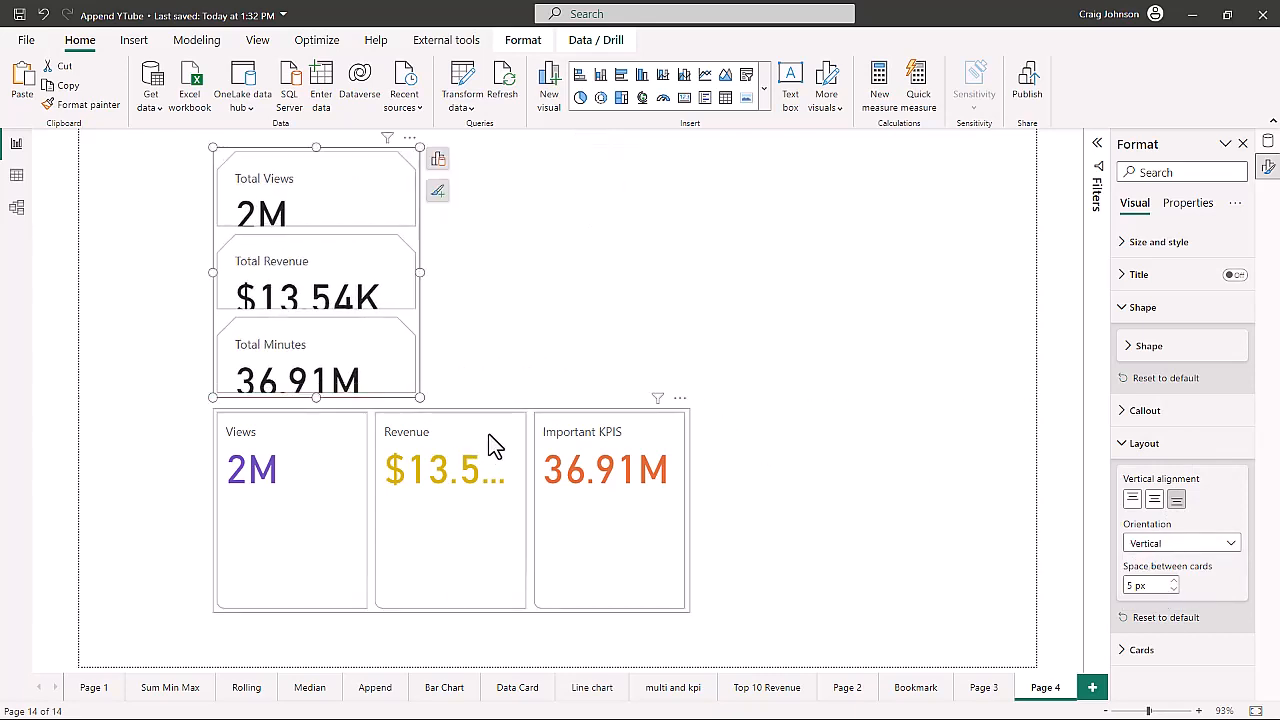
Step: Move the coloured-value card visual to the right of the vertical one, and stretch the vertical visual taller so its values fit
{"action": "left_click_drag", "start_coordinate": [491, 443], "coordinate": [758, 378]}
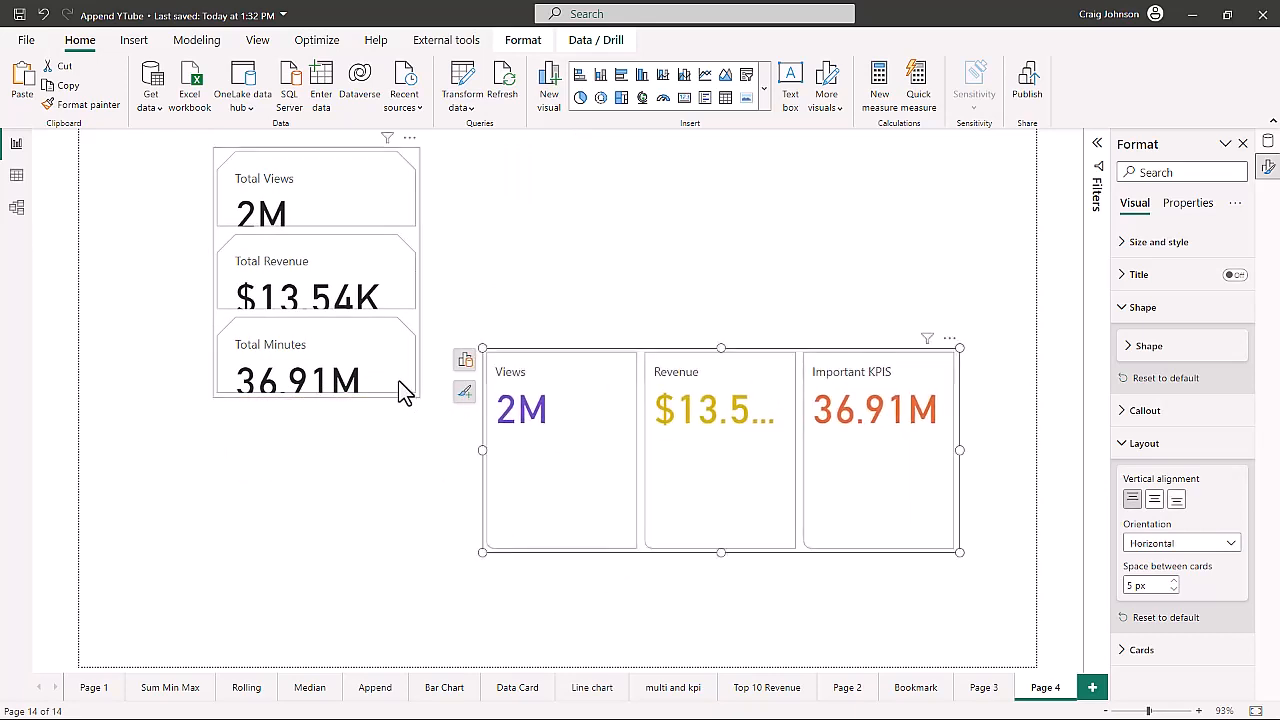
{"action": "left_click", "coordinate": [410, 388]}
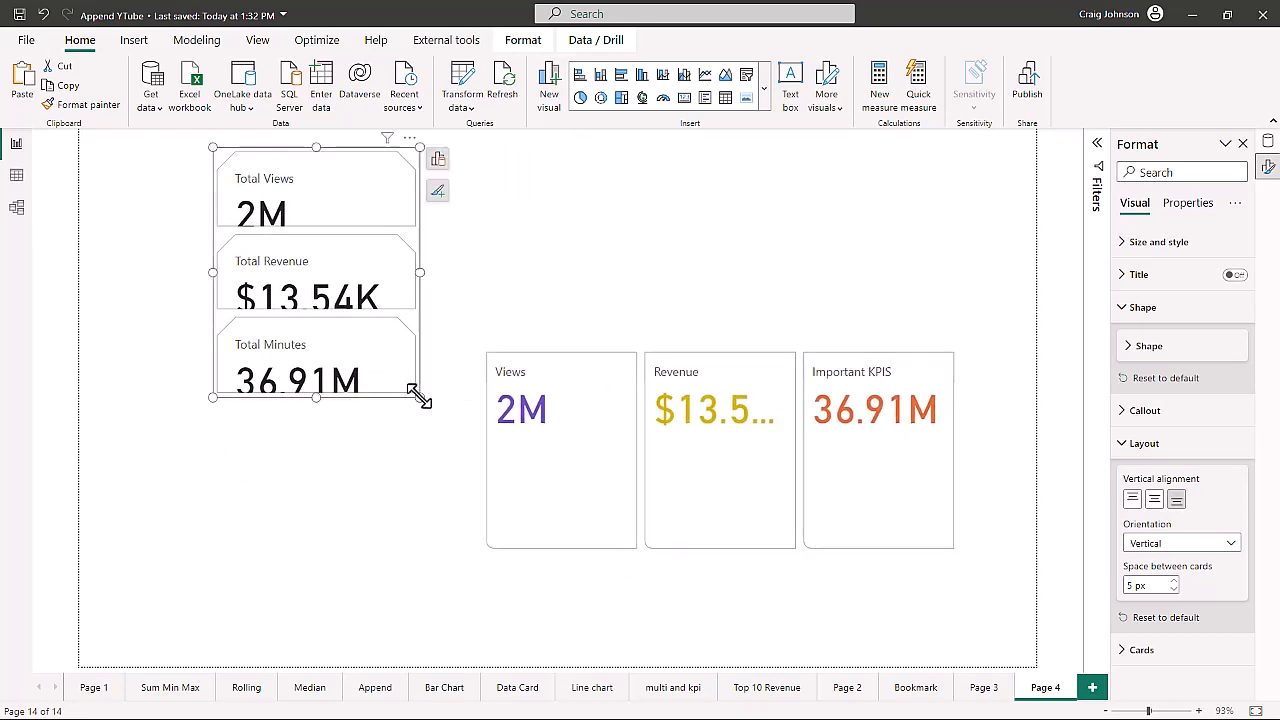
{"action": "left_click_drag", "start_coordinate": [417, 397], "coordinate": [421, 508]}
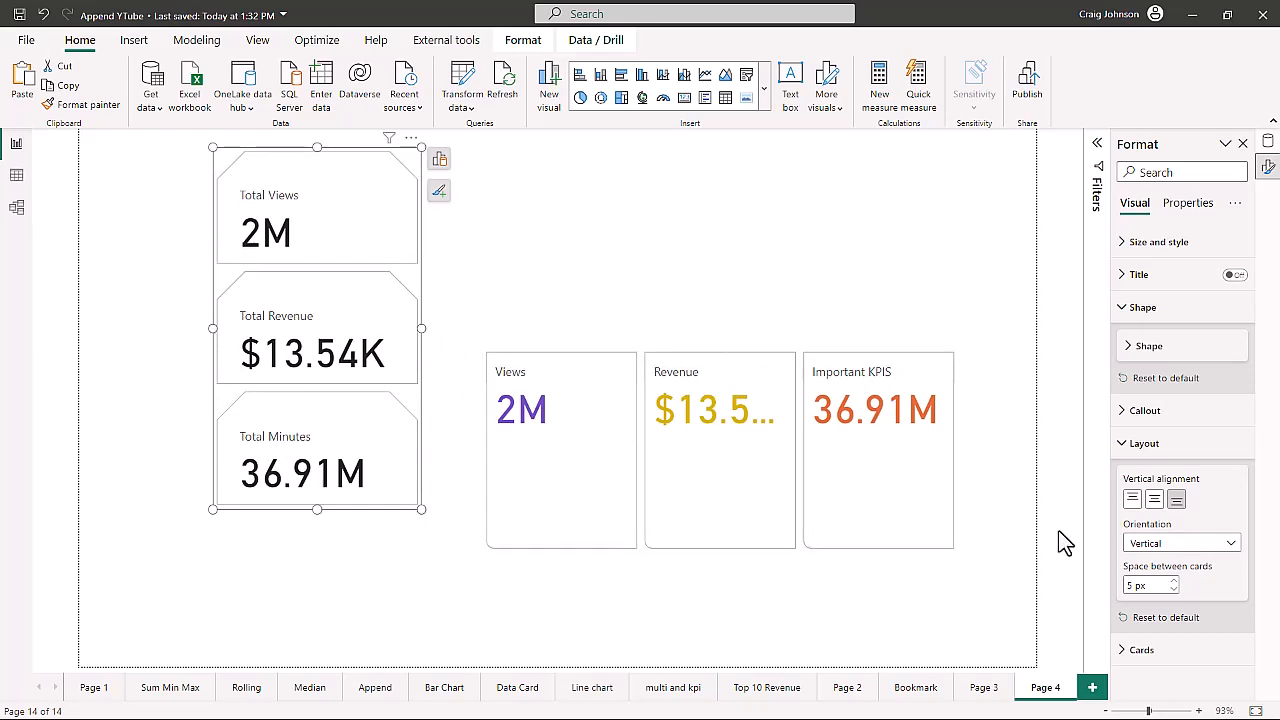
Step: Set the space between cards to 10 px in the vertical card visual's layout
{"action": "left_click", "coordinate": [1175, 582]}
{"action": "left_click", "coordinate": [1175, 582]}
{"action": "left_click", "coordinate": [1175, 582]}
{"action": "left_click", "coordinate": [1175, 582]}
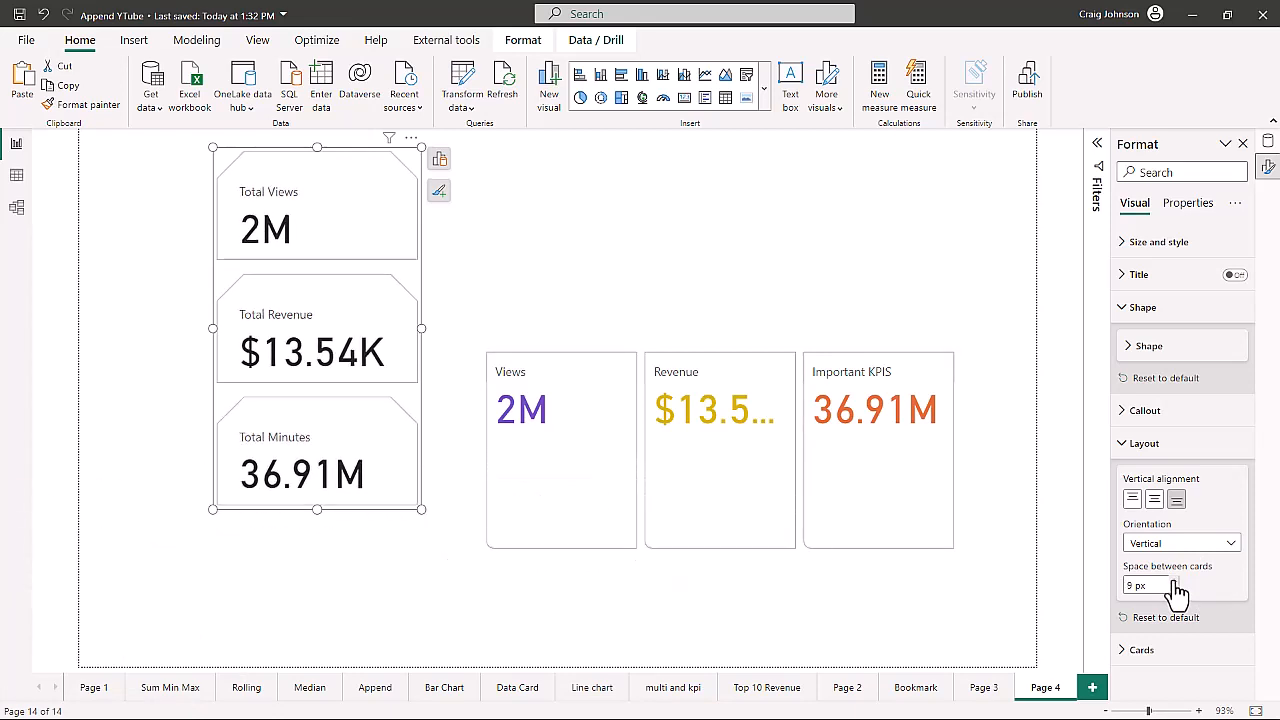
{"action": "left_click", "coordinate": [1175, 582]}
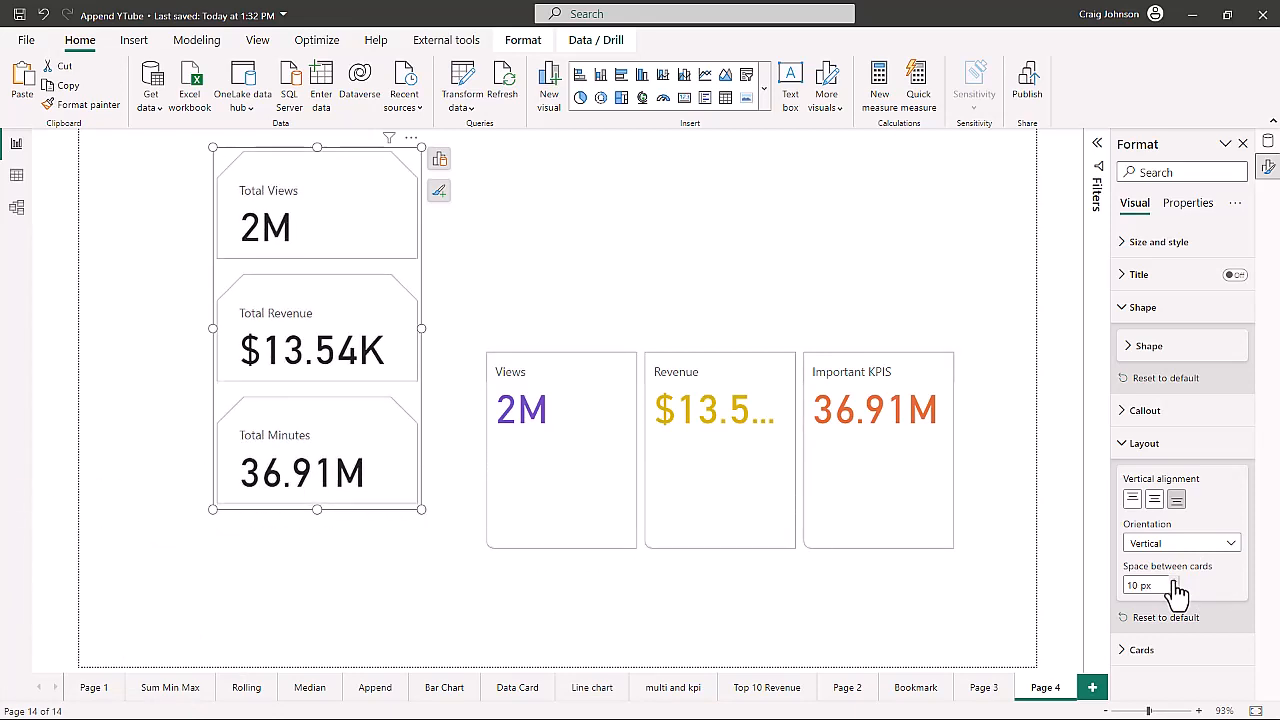
Step: Apply a blue #118DFF fill to only the Total Views card in the vertical visual
{"action": "left_click", "coordinate": [1145, 648]}
{"action": "scroll", "coordinate": [1205, 613], "scroll_direction": "down", "scroll_amount": 3}
{"action": "scroll", "coordinate": [1205, 613], "scroll_direction": "down", "scroll_amount": 1}
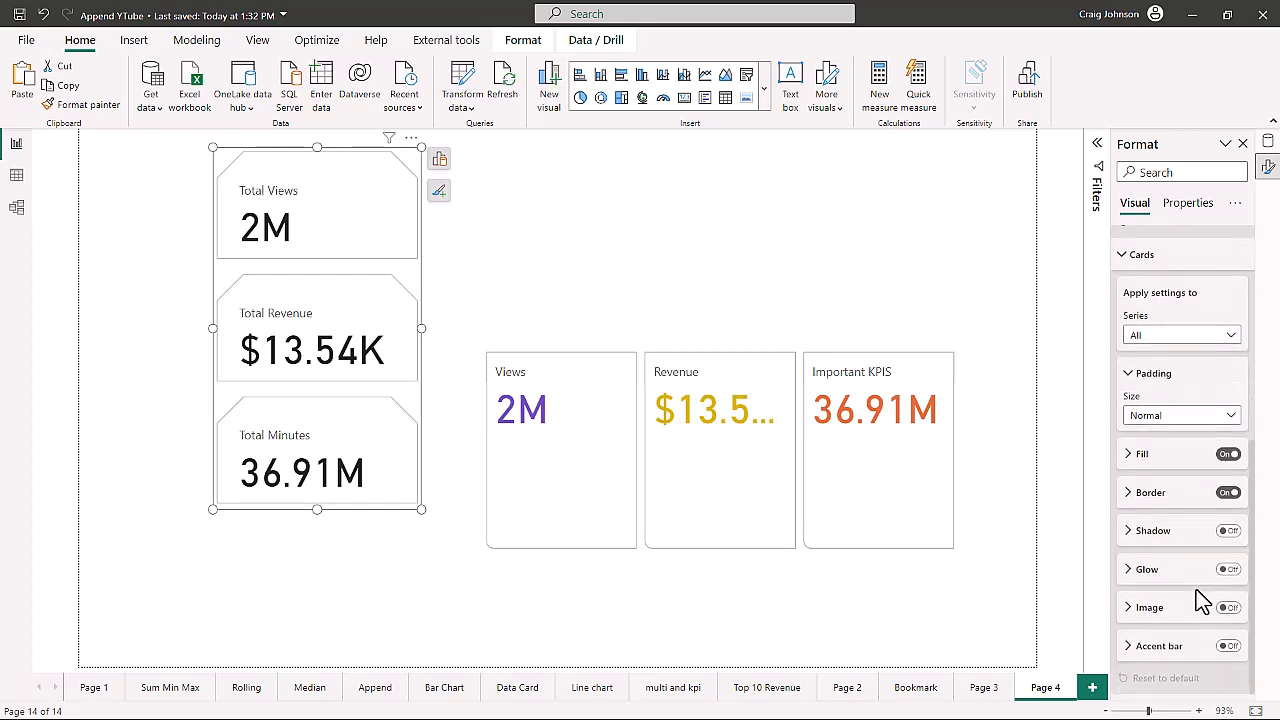
{"action": "left_click", "coordinate": [1231, 337]}
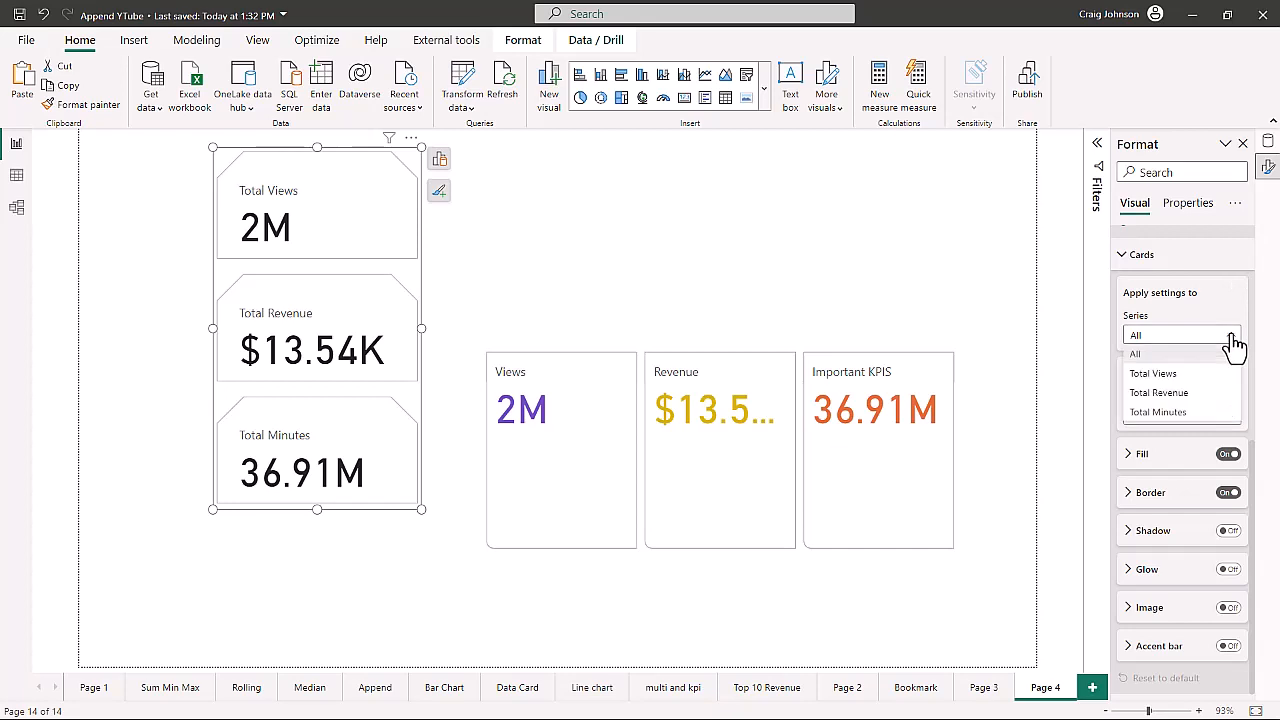
{"action": "left_click", "coordinate": [1170, 373]}
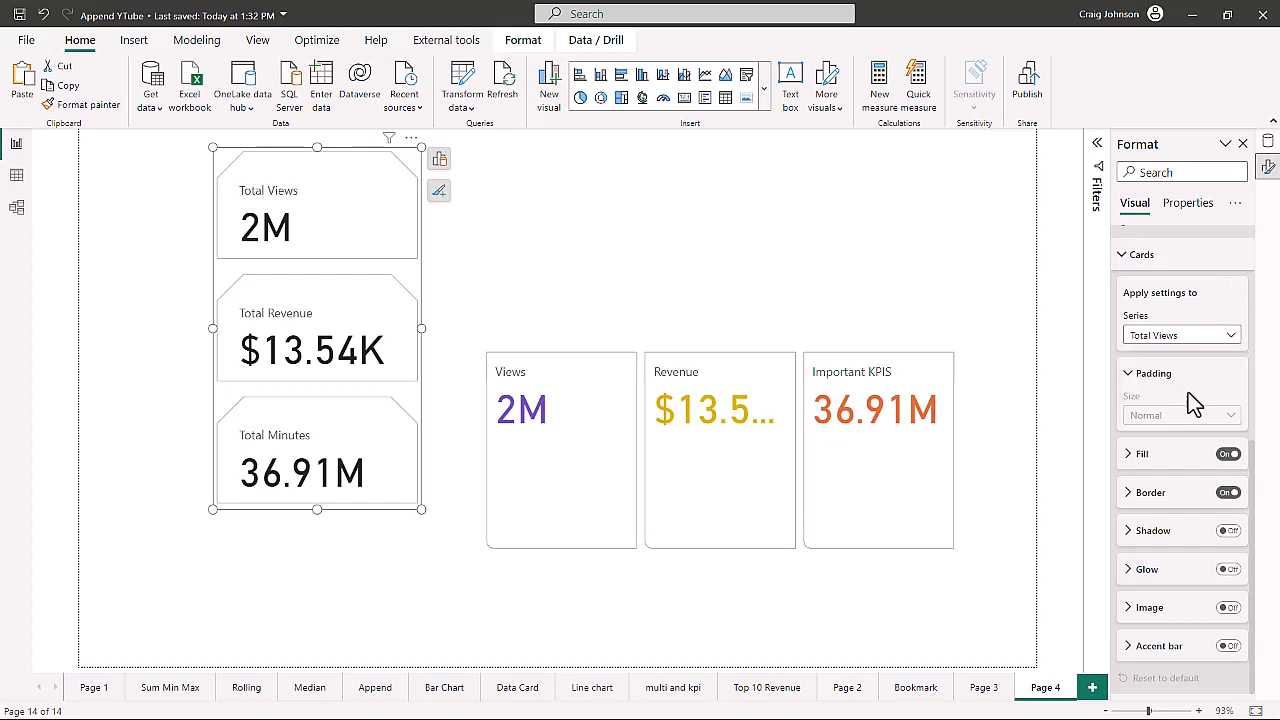
{"action": "left_click", "coordinate": [1138, 455]}
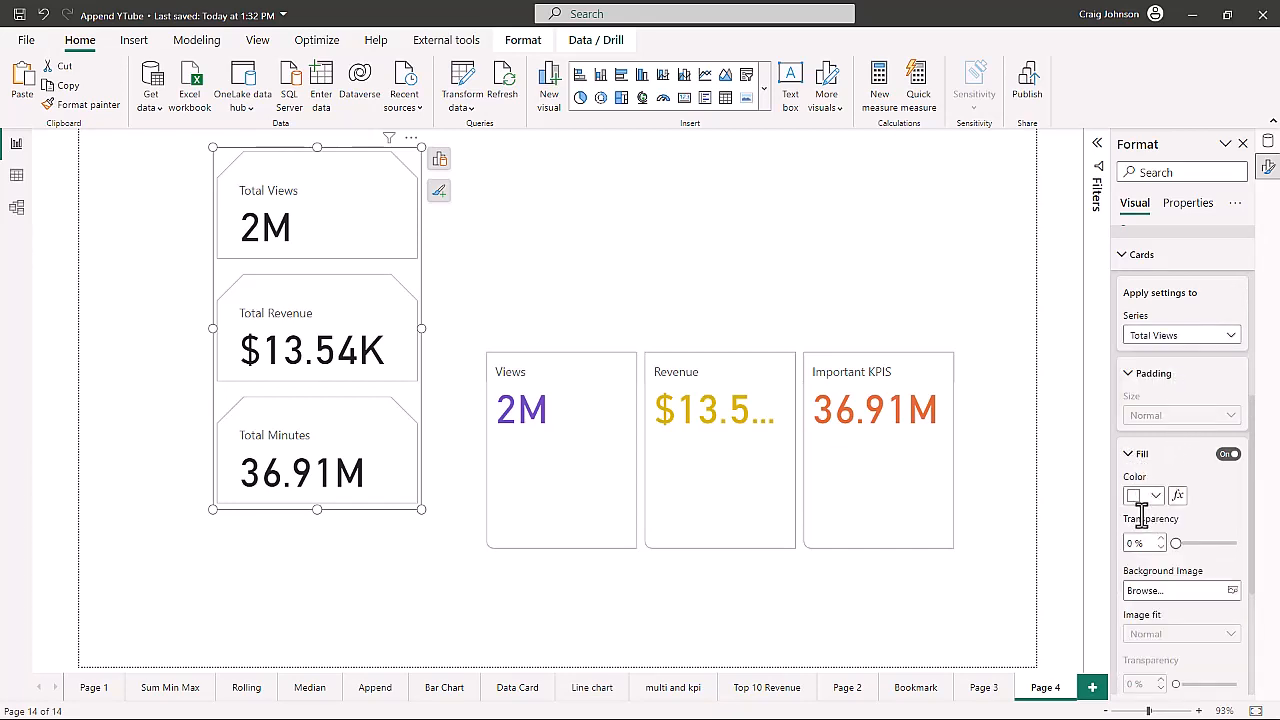
{"action": "left_click", "coordinate": [1156, 496]}
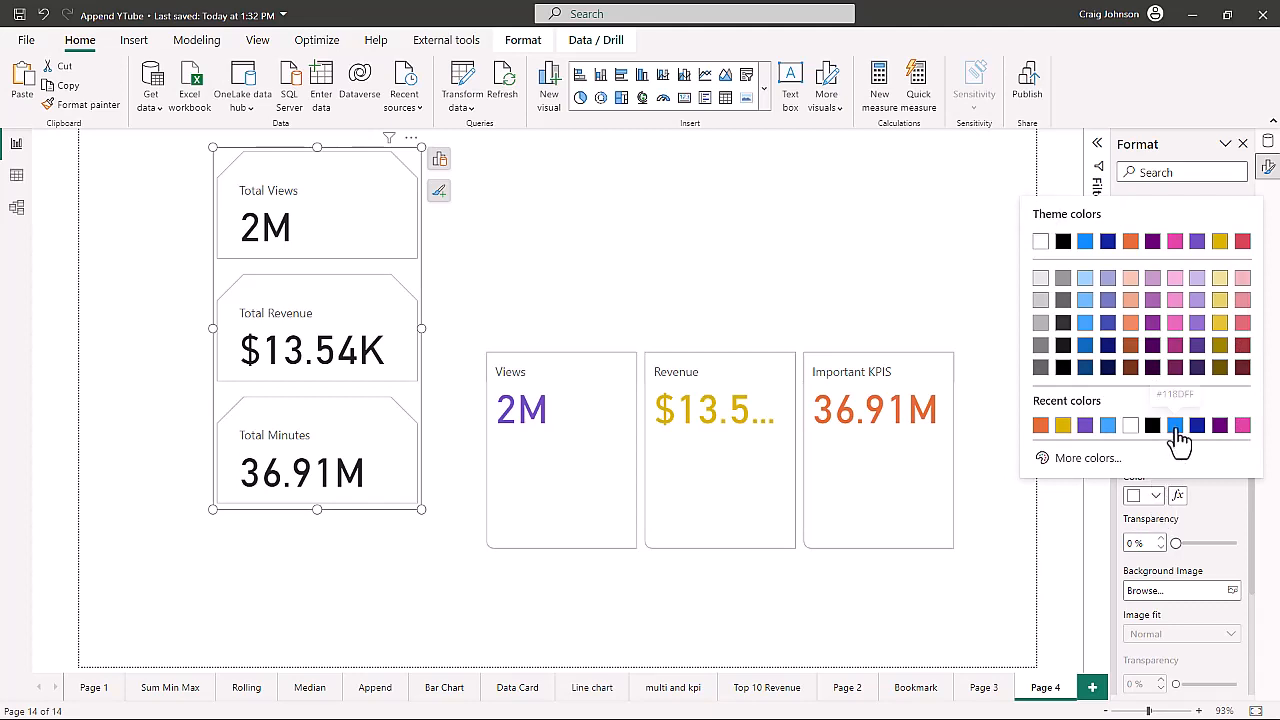
{"action": "left_click", "coordinate": [1176, 427]}
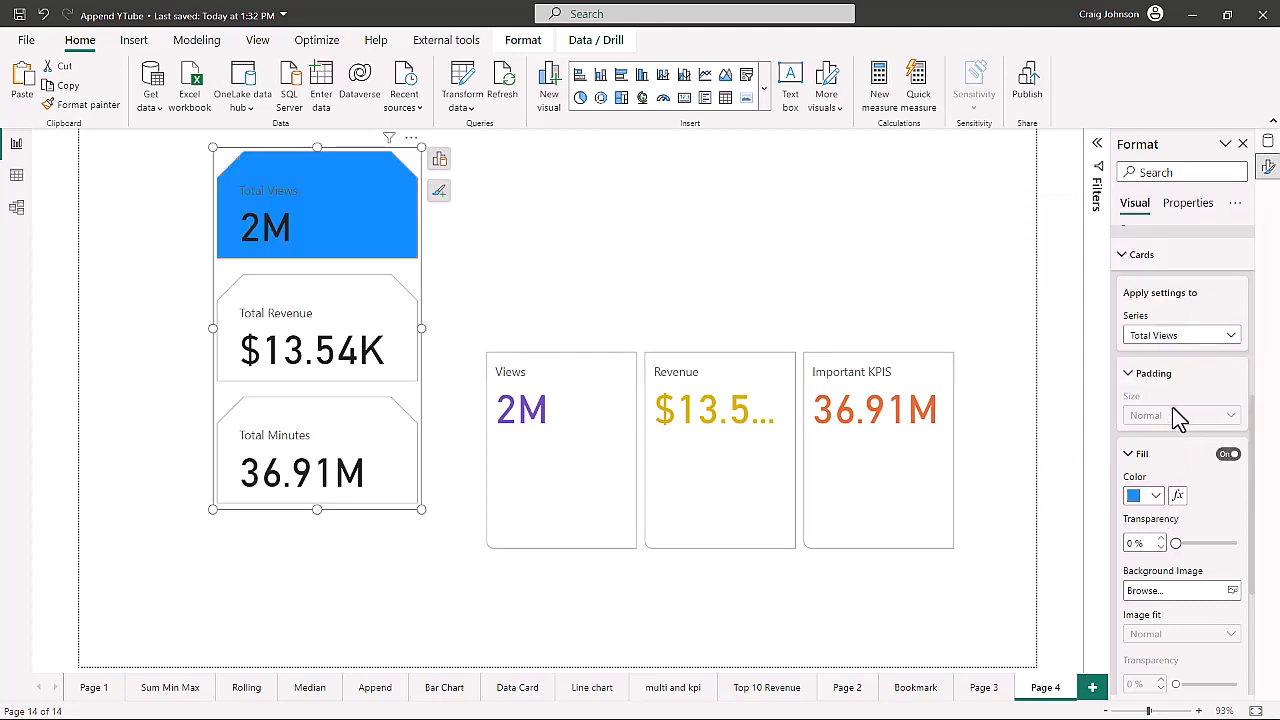
Step: Apply a dark blue fill to the Total Revenue card in the vertical visual
{"action": "left_click", "coordinate": [1232, 336]}
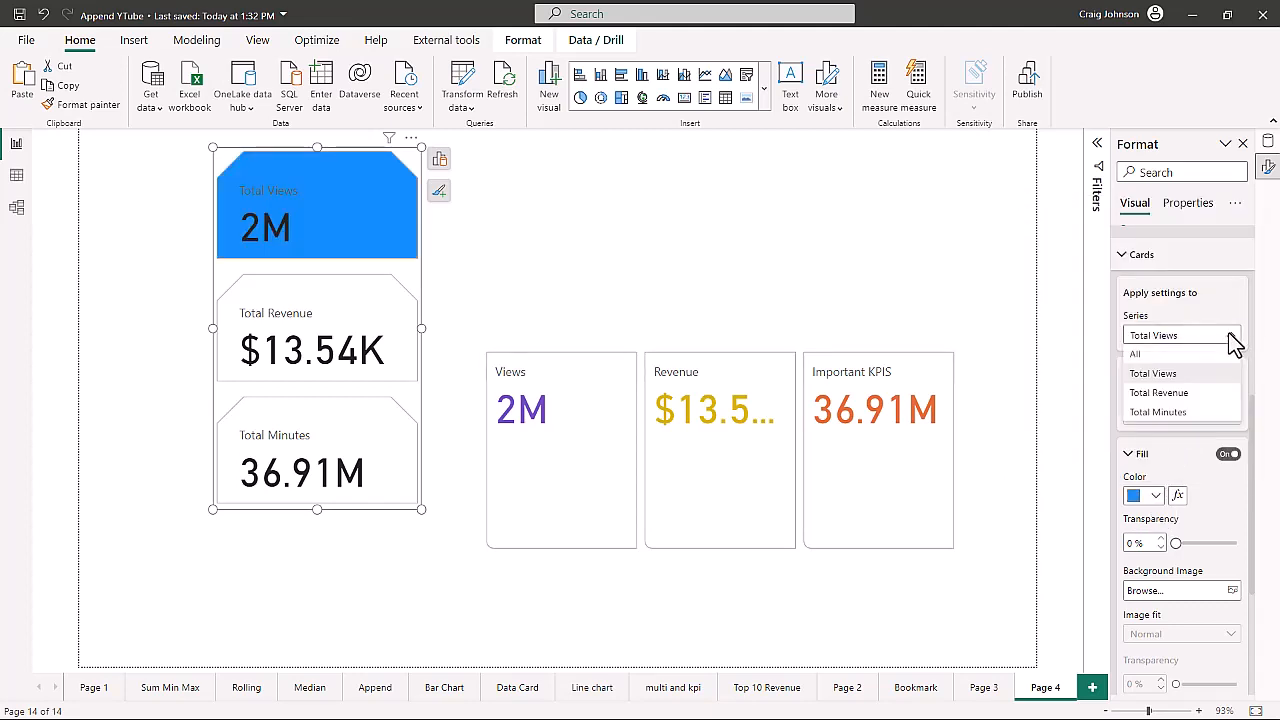
{"action": "left_click", "coordinate": [1163, 392]}
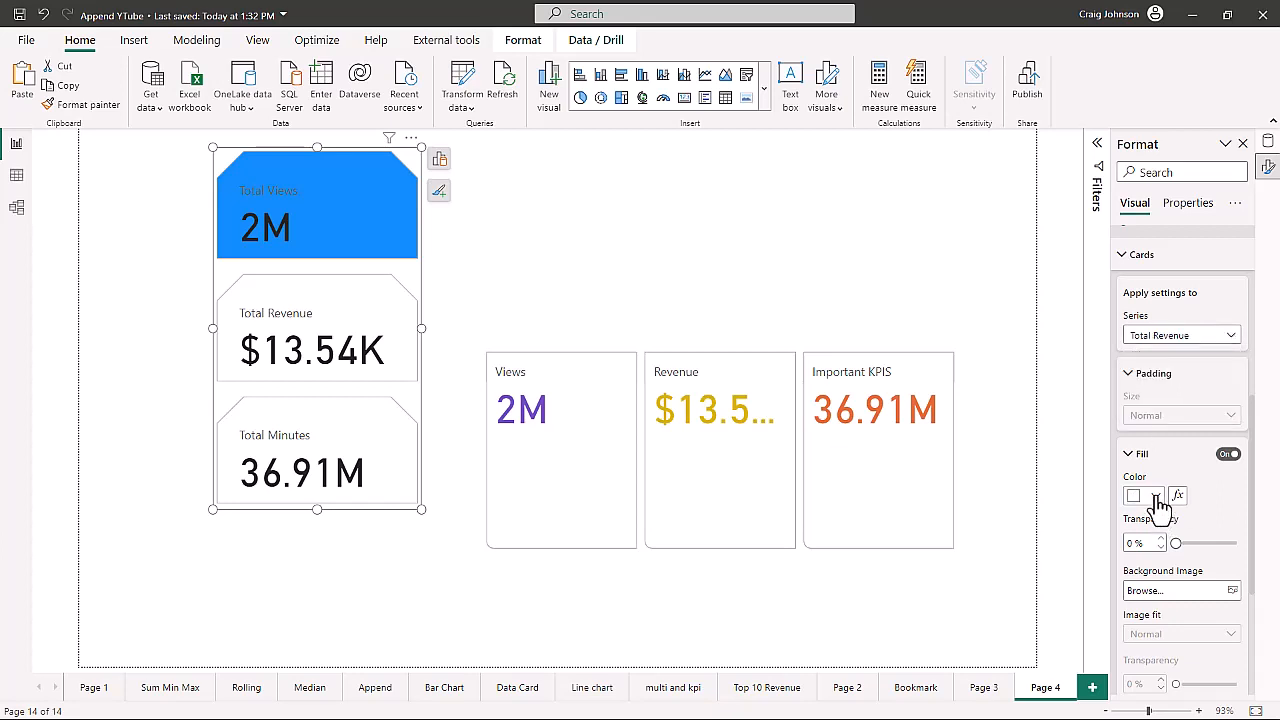
{"action": "left_click", "coordinate": [1155, 496]}
{"action": "left_click", "coordinate": [1197, 426]}
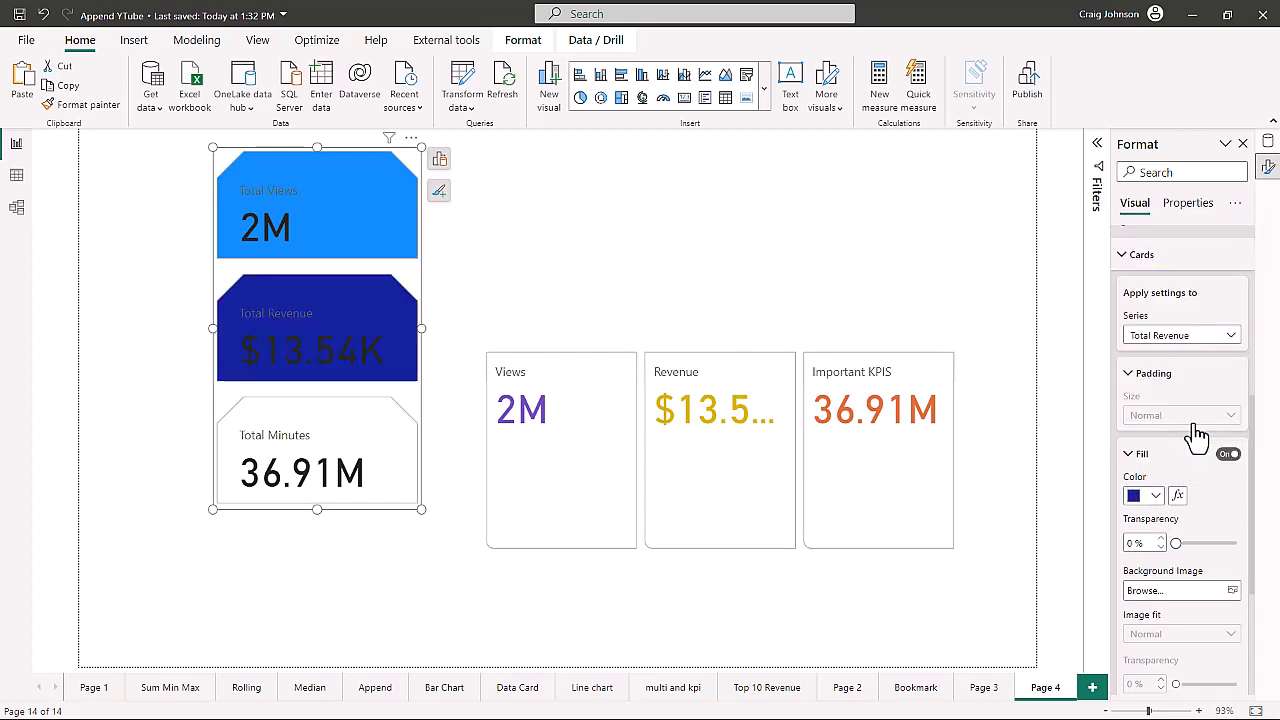
Step: Turn off the card border in the vertical visual and look over the remaining card effect options
{"action": "scroll", "coordinate": [1171, 490], "scroll_direction": "down", "scroll_amount": 3}
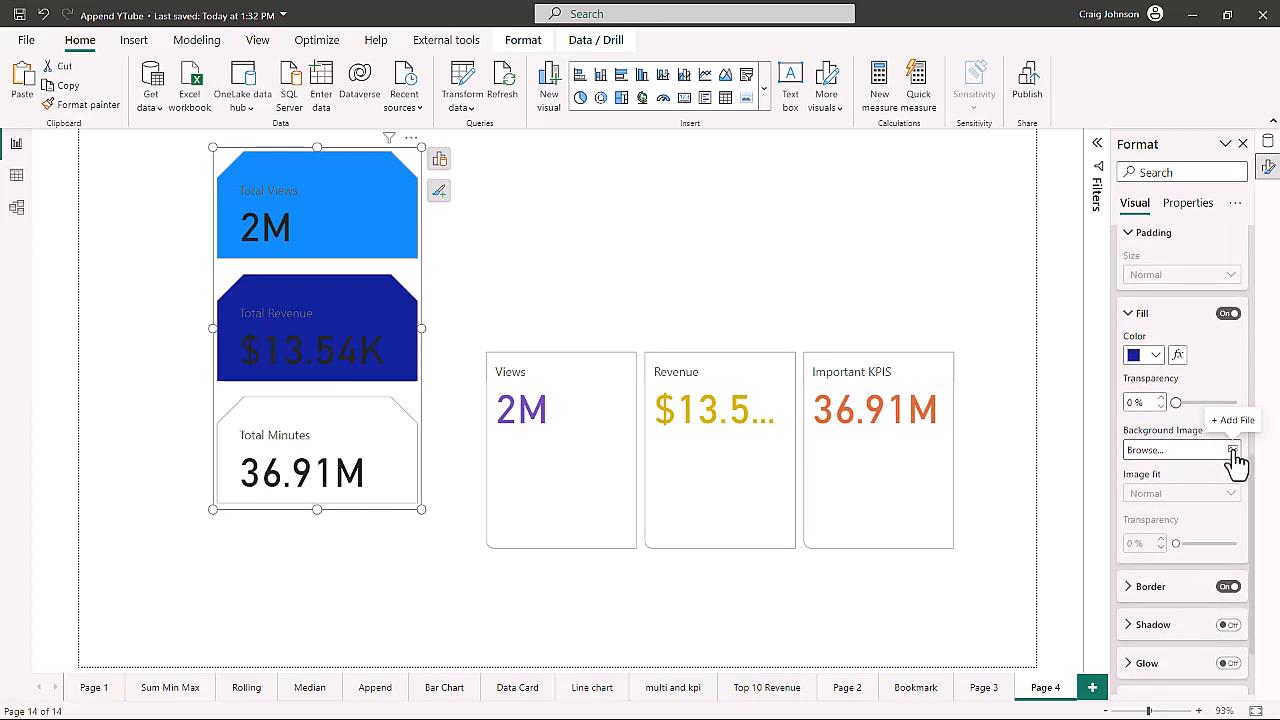
{"action": "left_click", "coordinate": [1226, 587]}
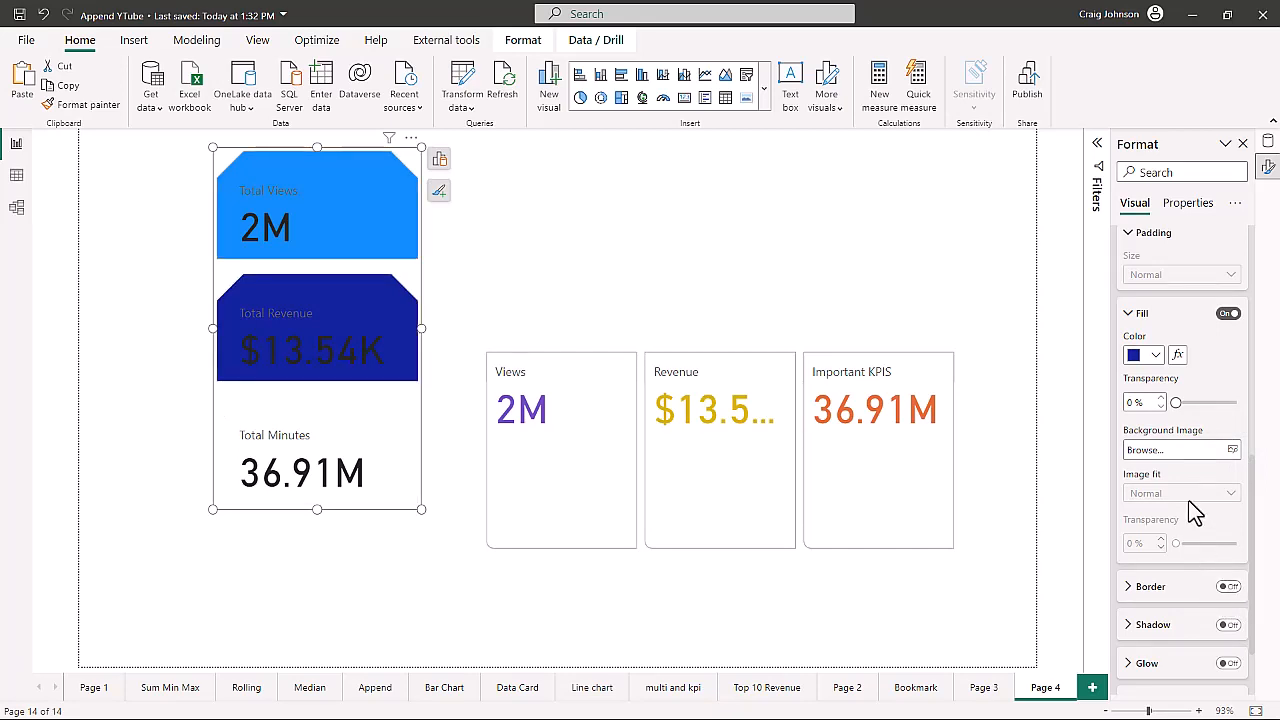
{"action": "scroll", "coordinate": [1191, 506], "scroll_direction": "down", "scroll_amount": 2}
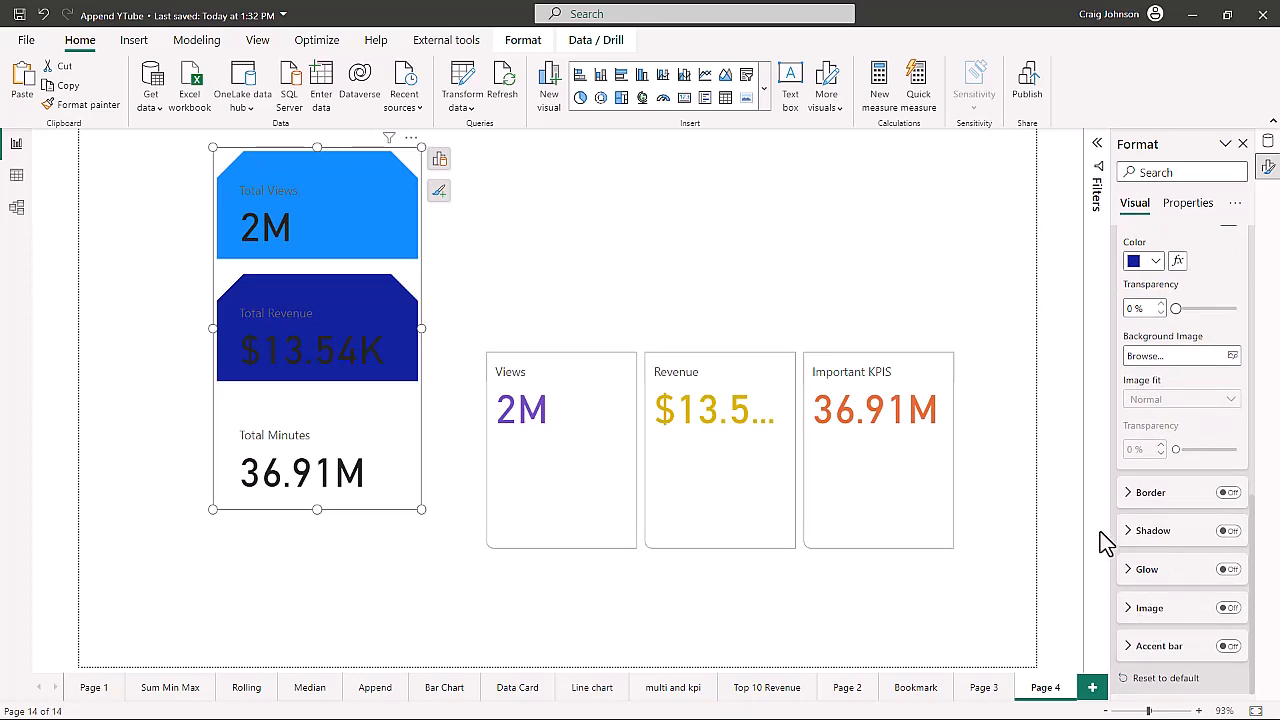
Step: View the gallery of available visual types without inserting one, and deselect the card visual
{"action": "left_click", "coordinate": [765, 97]}
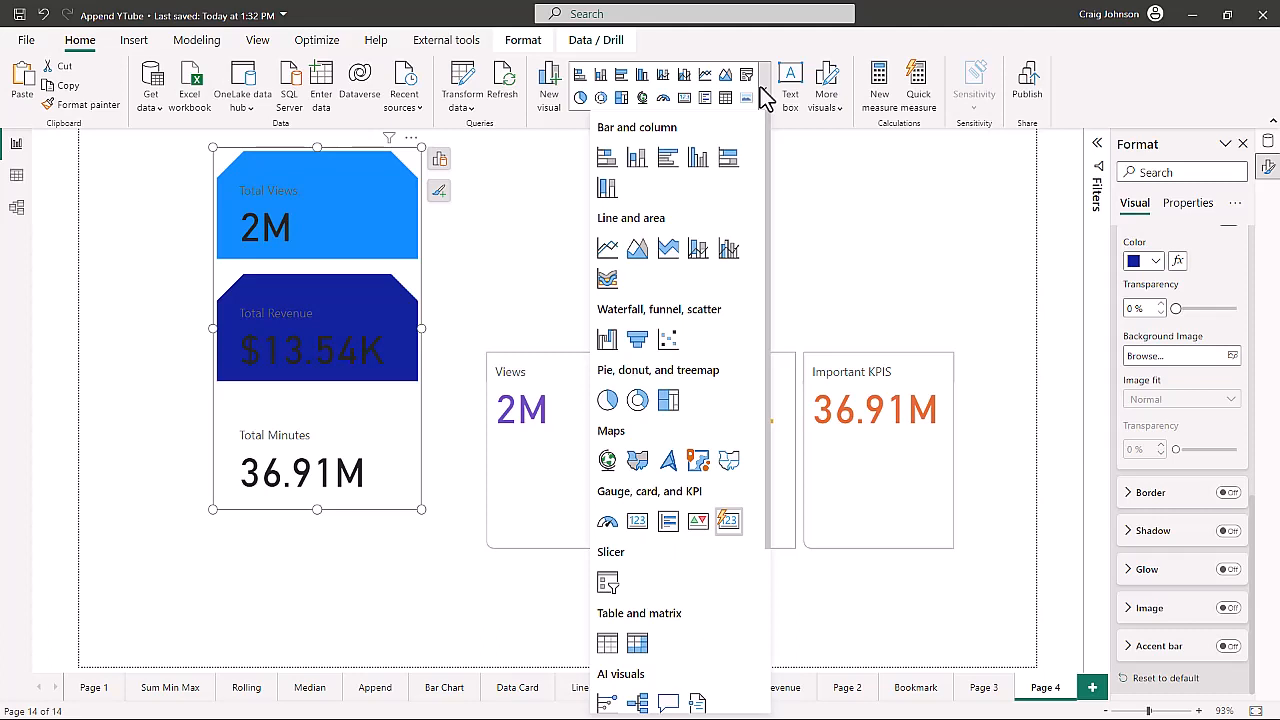
{"action": "left_click", "coordinate": [380, 593]}
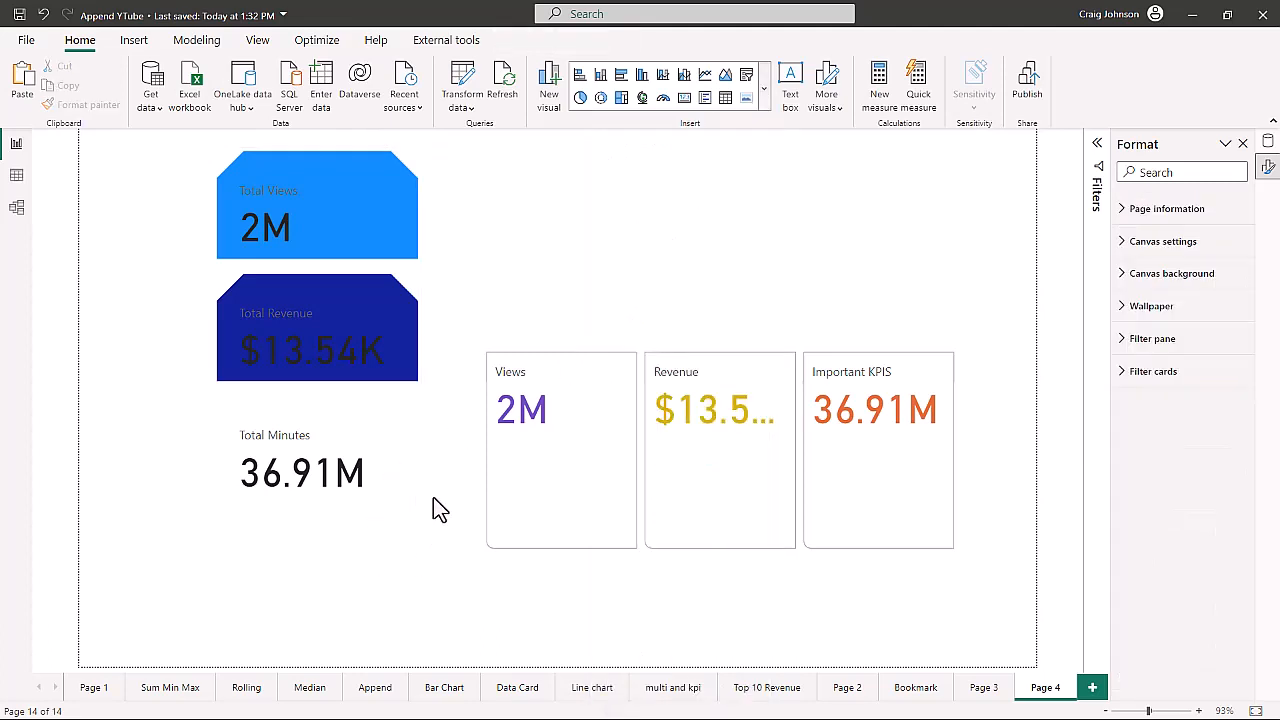